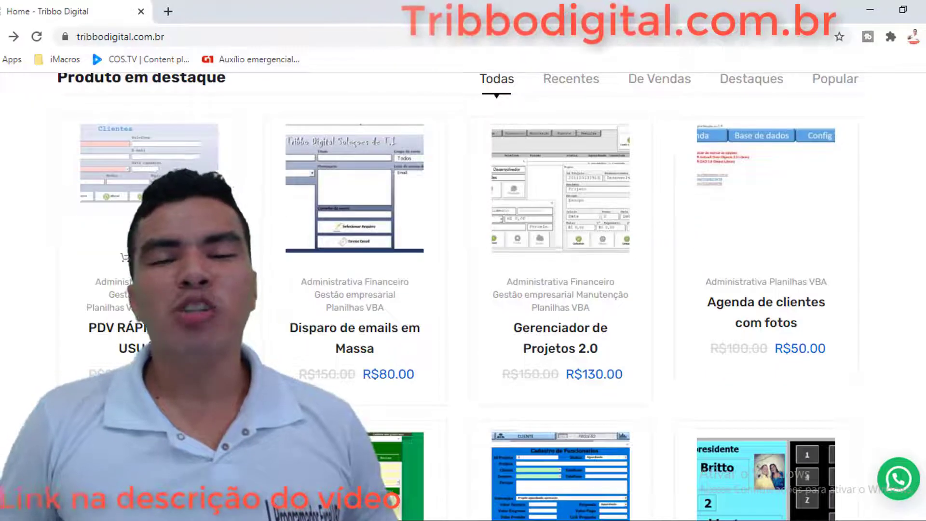
Browse the tribbodigital.com.br product grid and open the WhatsApp 2.0 product page.
scroll(496, 268, "down", 2)
scroll(533, 273, "down", 2)
scroll(553, 252, "down", 1)
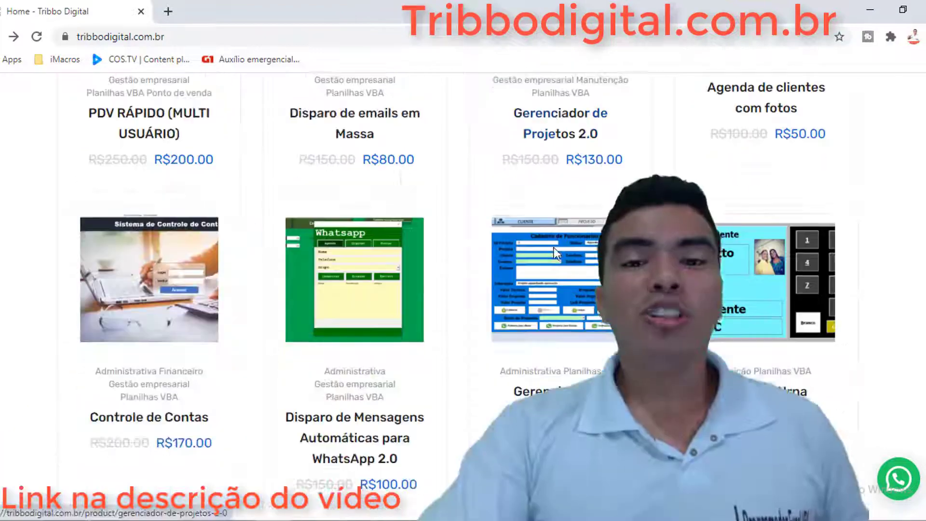
scroll(553, 248, "down", 2)
scroll(554, 248, "down", 1)
scroll(554, 254, "down", 2)
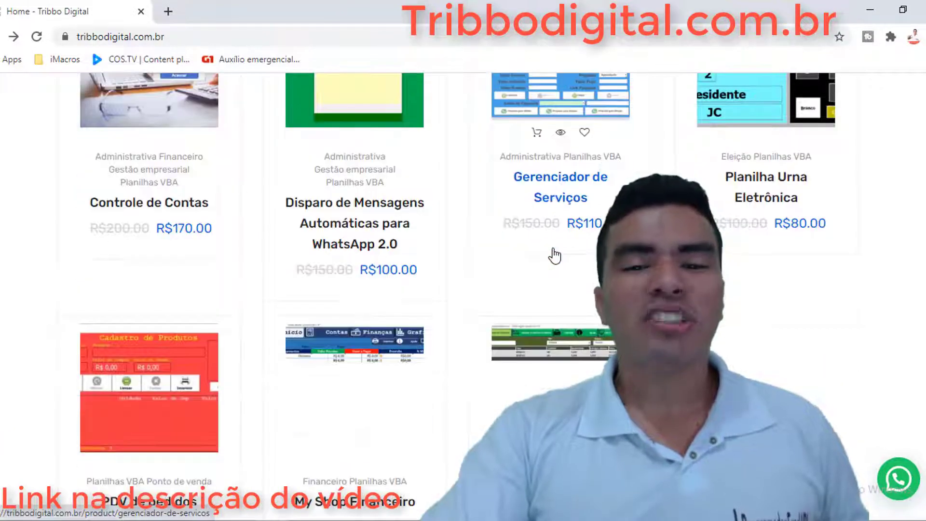
scroll(554, 255, "down", 2)
scroll(554, 256, "down", 1)
scroll(482, 251, "up", 3)
left_click(364, 244)
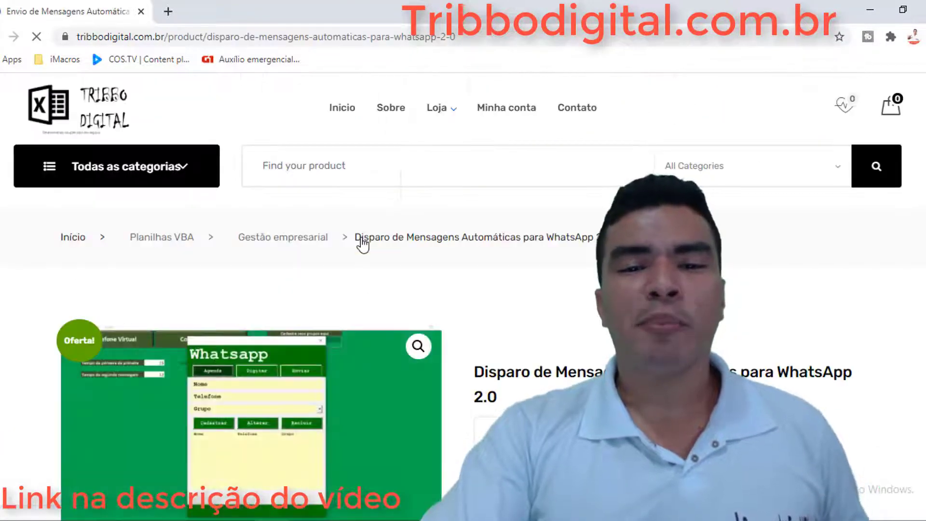
Enlarge the WhatsApp 2.0 product image, then go back to the product grid.
scroll(365, 316, "down", 2)
scroll(338, 326, "down", 1)
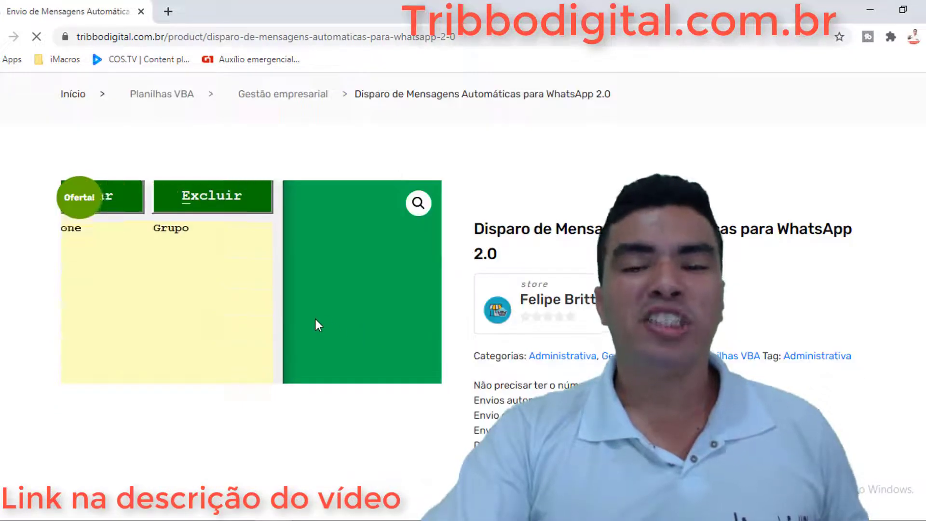
left_click(418, 203)
key("alt+Left")
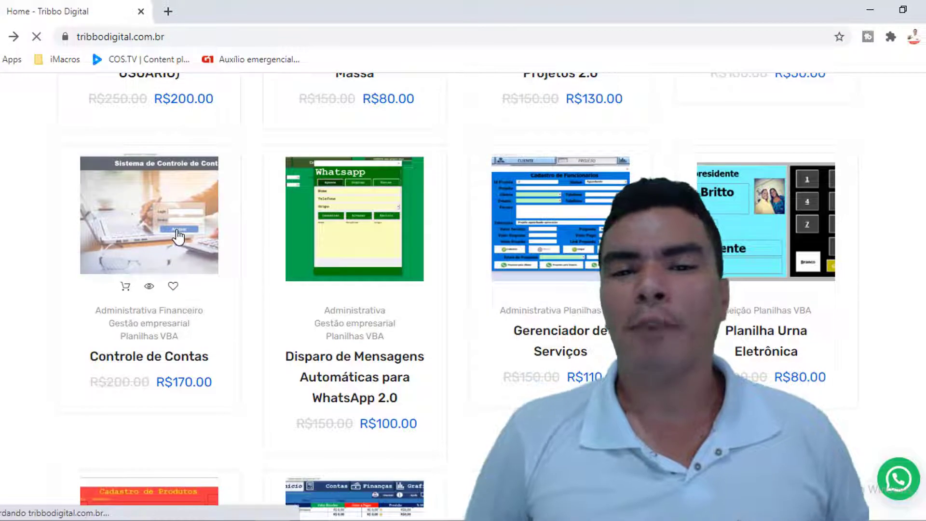
Open the Controle de Contas product page and show its bar-chart screenshot in the gallery.
left_click(178, 236)
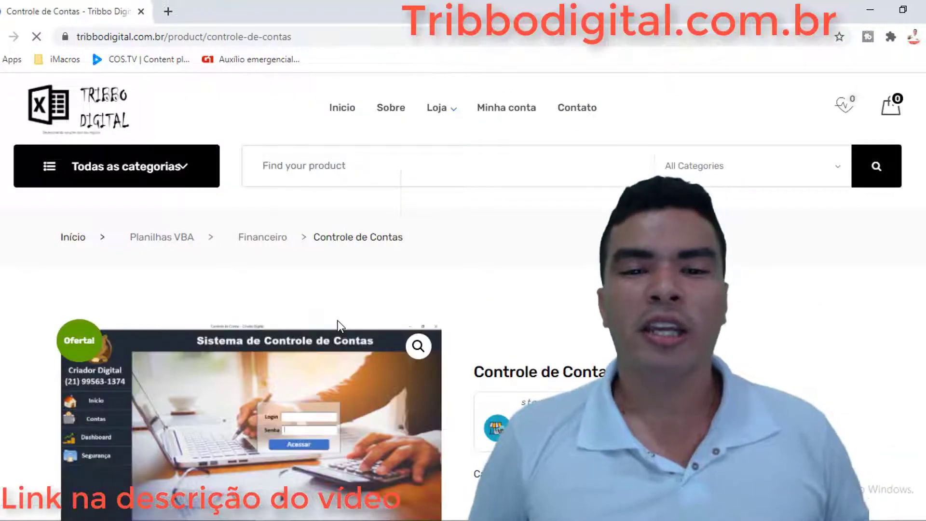
scroll(338, 324, "down", 1)
scroll(337, 324, "down", 1)
scroll(337, 324, "down", 1)
scroll(338, 324, "down", 1)
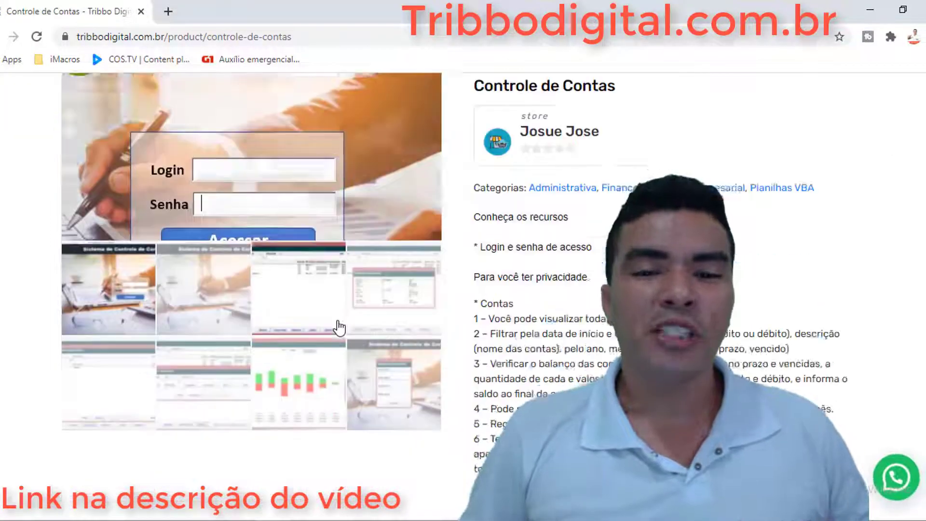
scroll(340, 328, "down", 1)
left_click(306, 321)
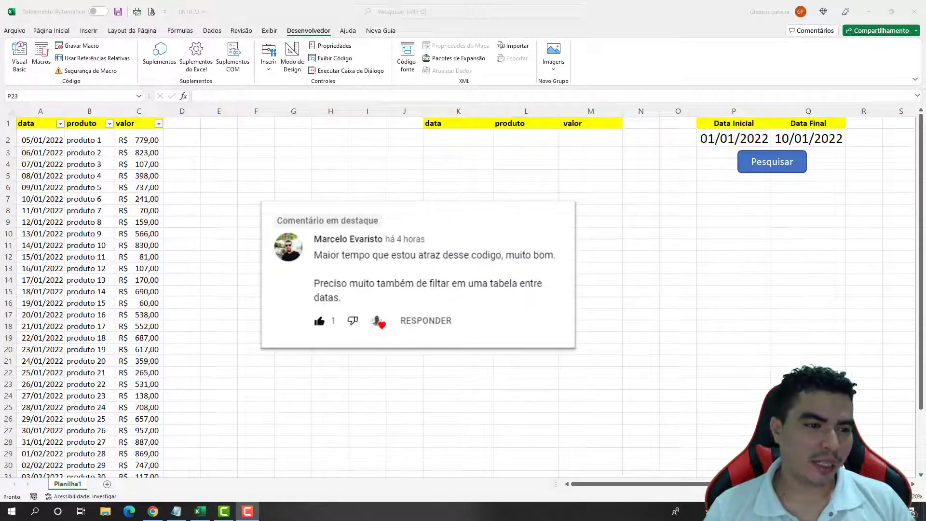
Point out the A–C data columns and the start and end dates in P2 and Q2.
left_click_drag(41, 111, 136, 115)
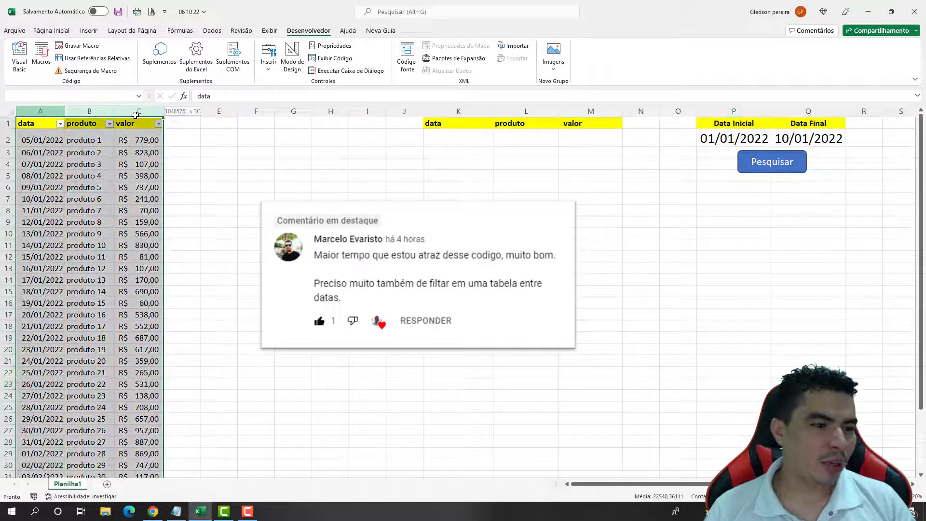
left_click(55, 109)
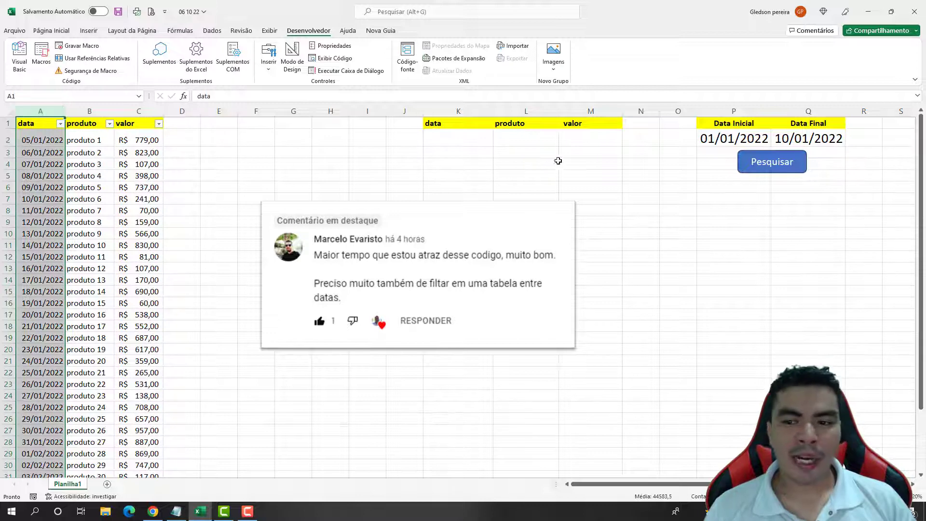
left_click(734, 139)
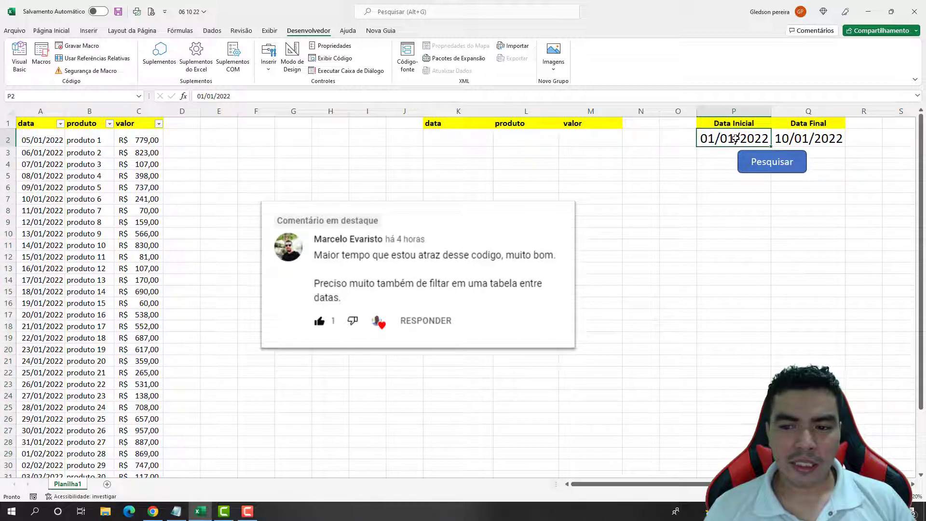
left_click(815, 136)
left_click(730, 138)
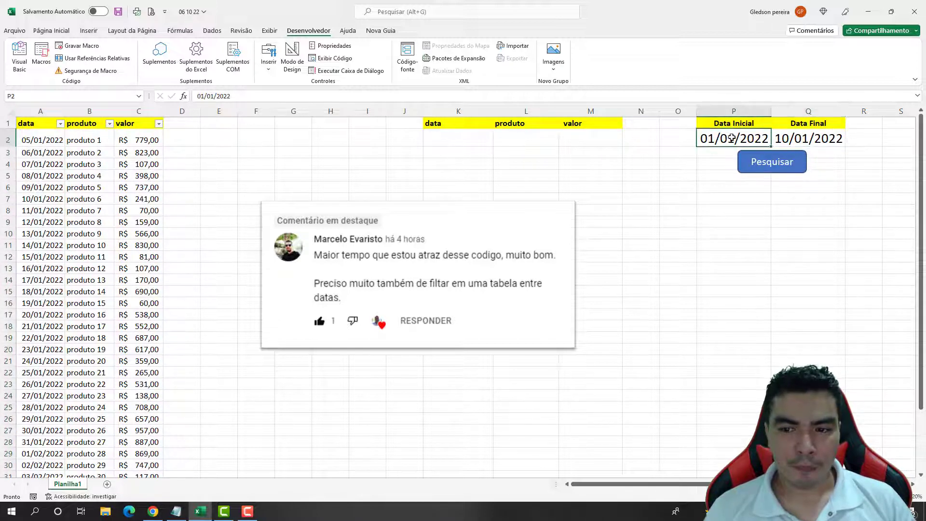
left_click(816, 141)
left_click(839, 185)
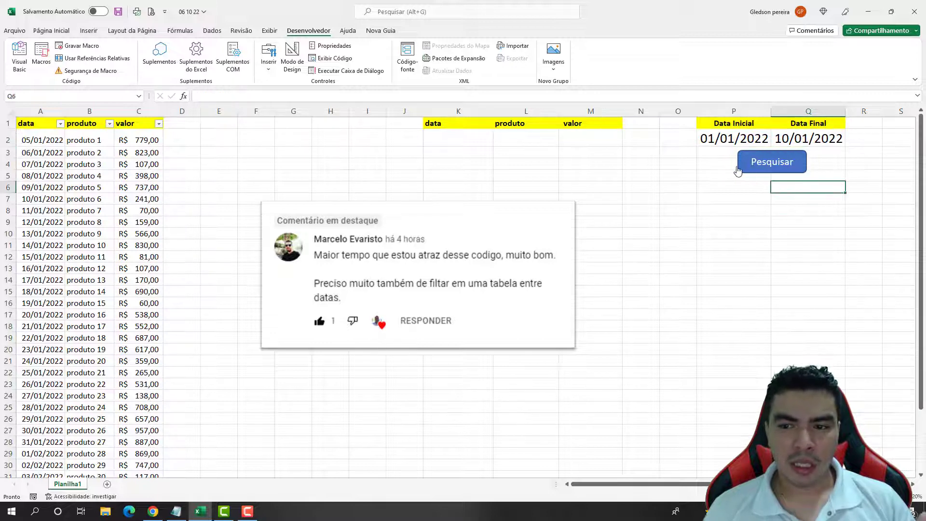
Run the Pesquisar date search and highlight the filtered results in K2:M7.
left_click(774, 169)
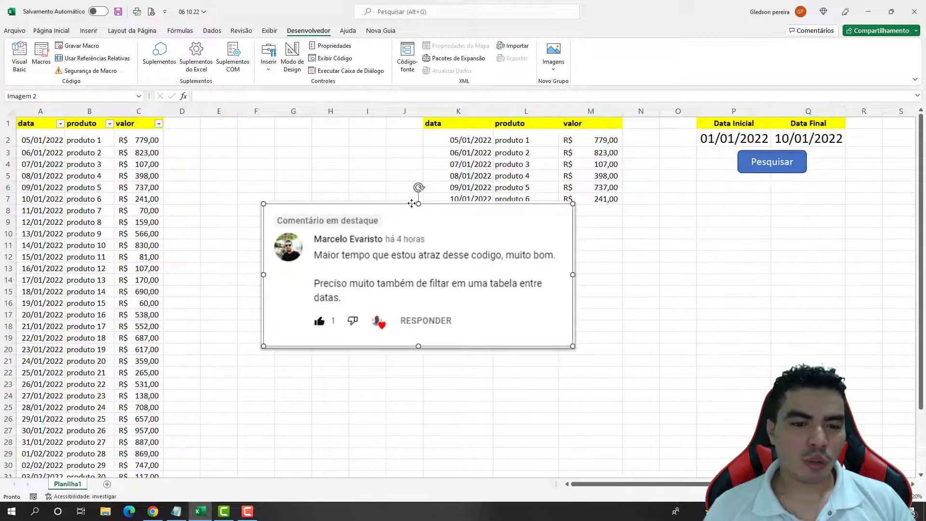
left_click_drag(460, 205, 461, 295)
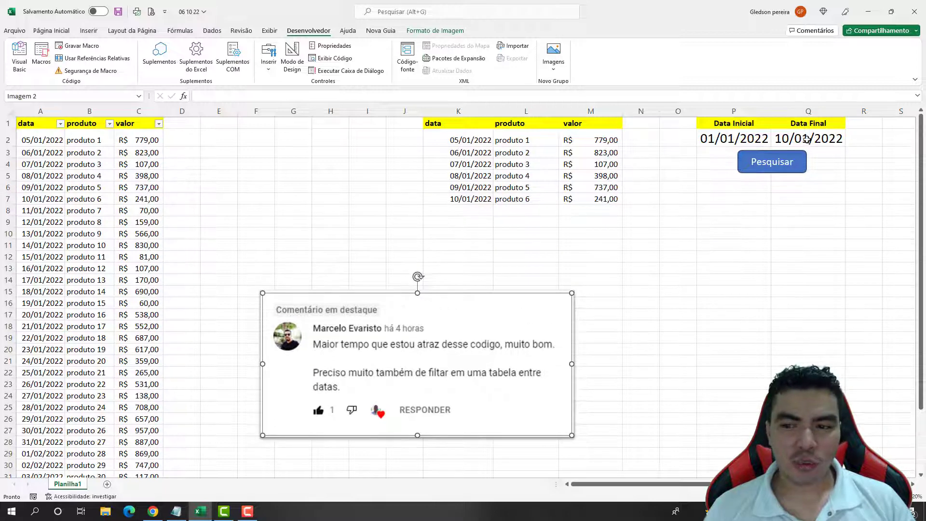
left_click_drag(479, 140, 582, 199)
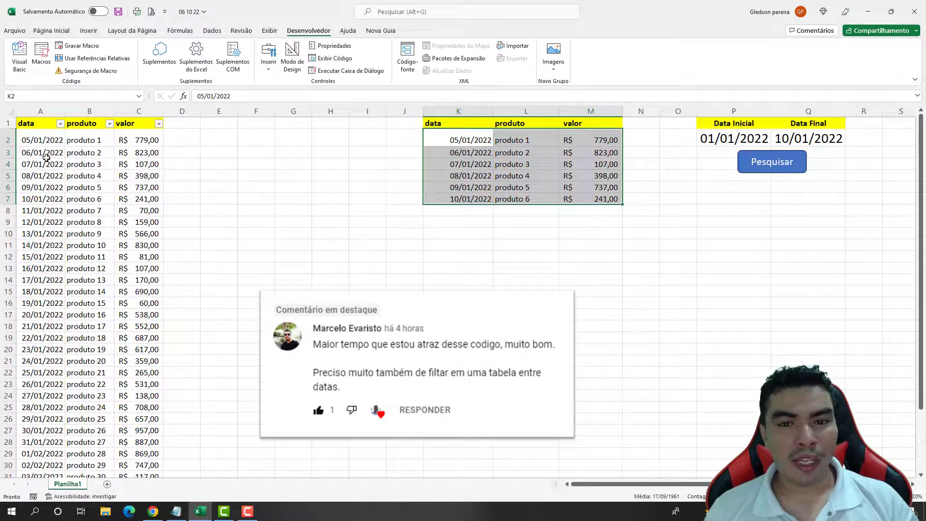
left_click(183, 151)
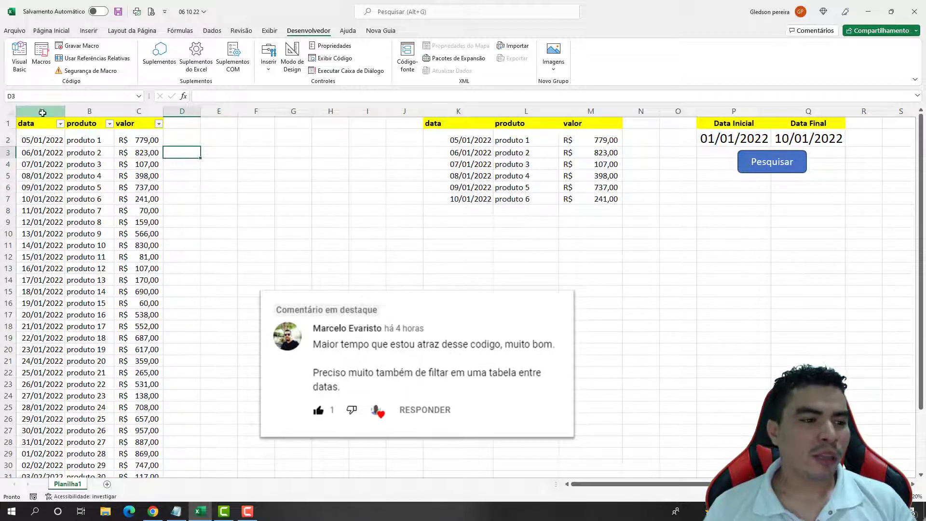
left_click_drag(41, 112, 159, 113)
left_click(98, 153)
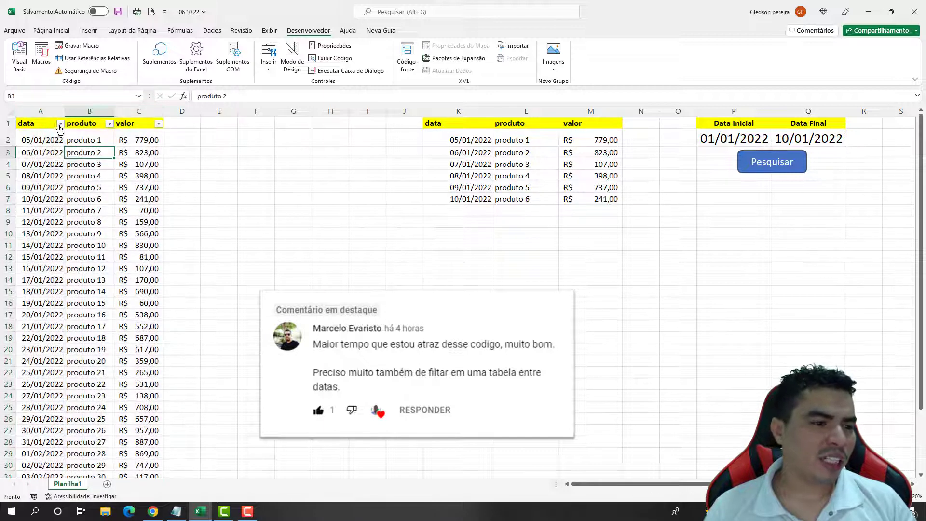
Show the data column's AutoFilter dropdown, then close it without filtering.
left_click(60, 125)
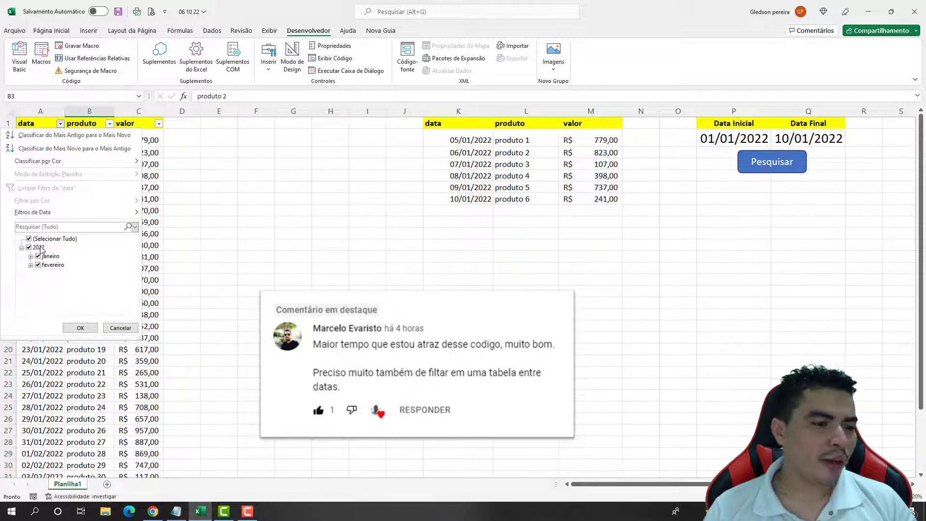
mouse_move(72, 212)
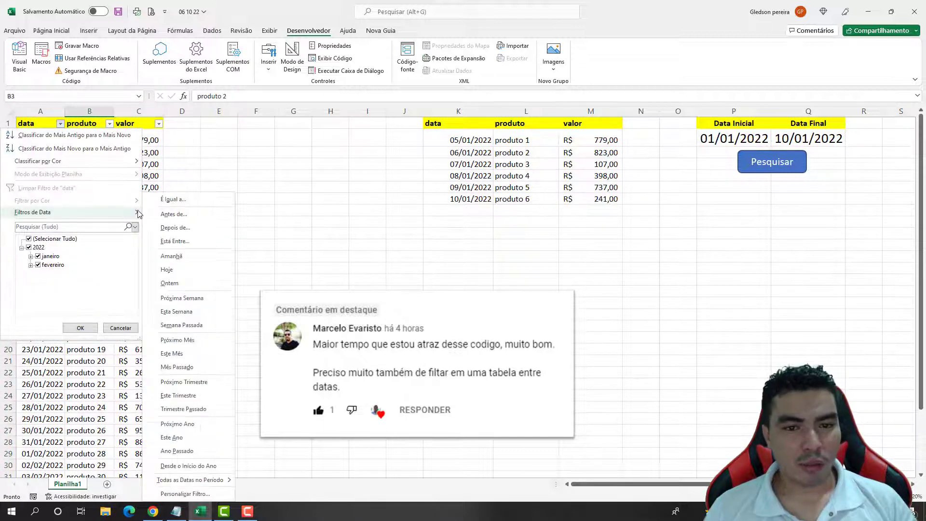
left_click(250, 213)
left_click(285, 192)
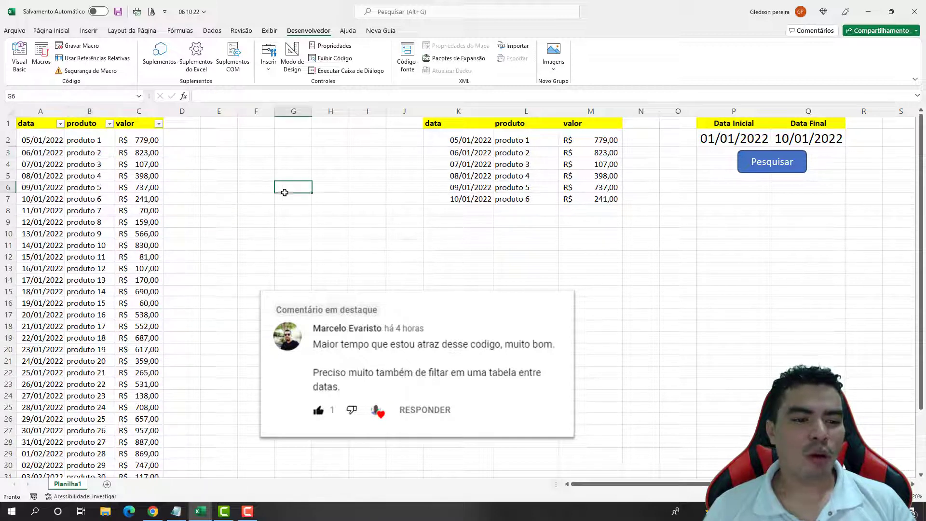
Delete the pasted comment picture from the sheet.
left_click(362, 299)
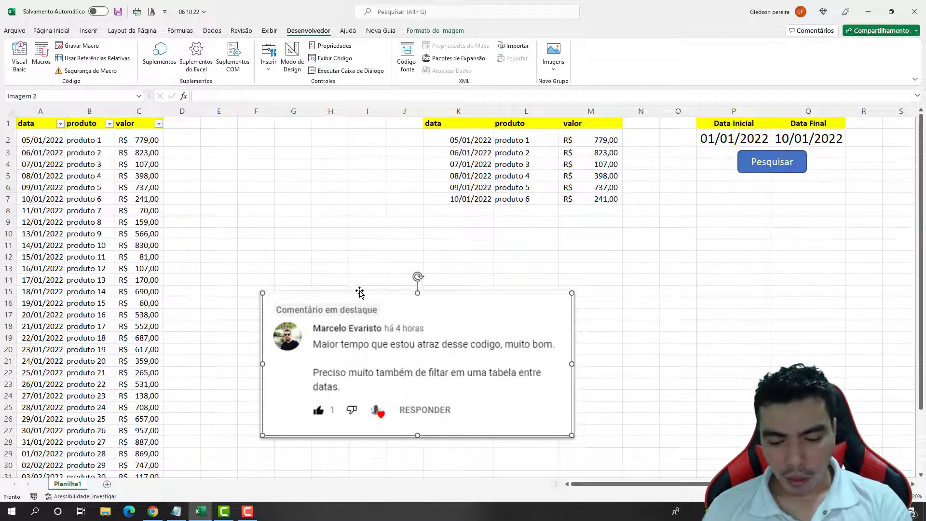
key("Delete")
left_click(373, 253)
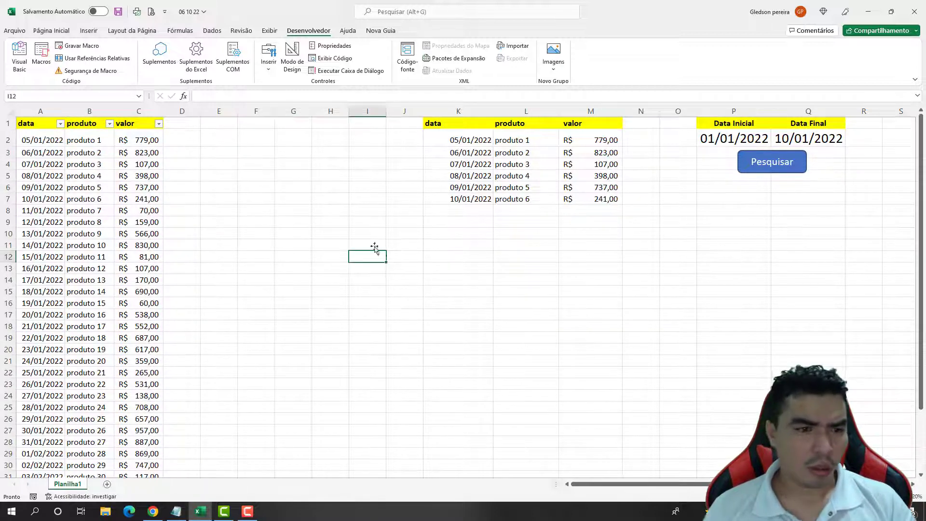
Draw a rounded rectangle shape over G2:I3.
left_click(89, 30)
left_click(166, 46)
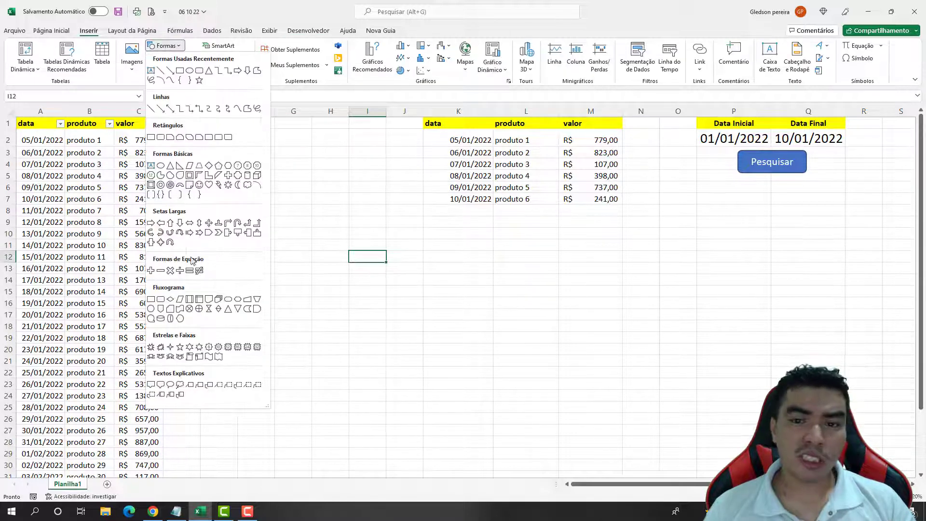
left_click(198, 71)
left_click_drag(297, 130, 369, 158)
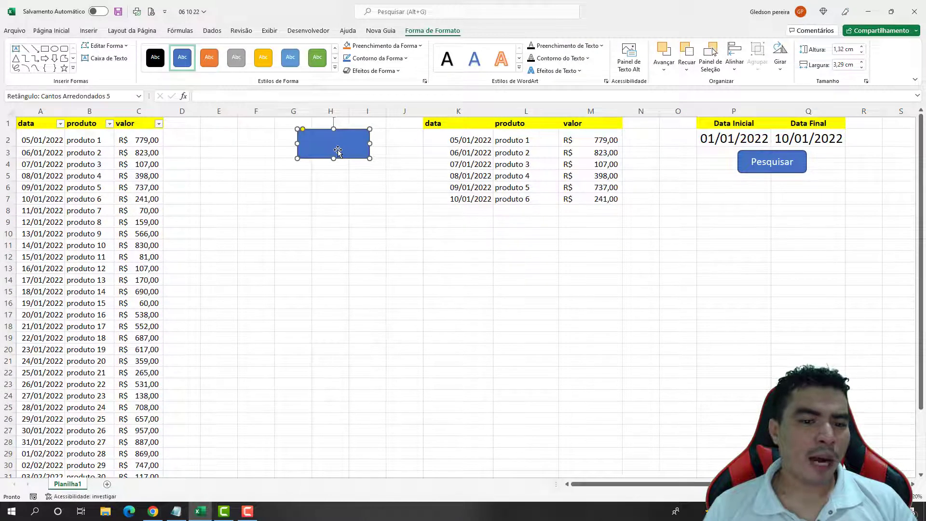
Assign a new macro to the rectangle, creating RetânguloCantosArredondados5_Clique in the VBA editor.
right_click(337, 150)
left_click(388, 349)
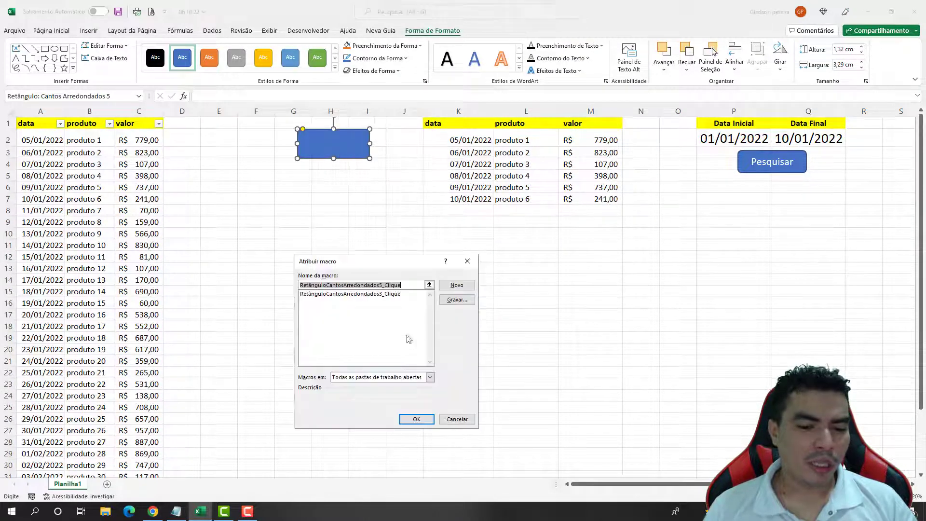
left_click(457, 285)
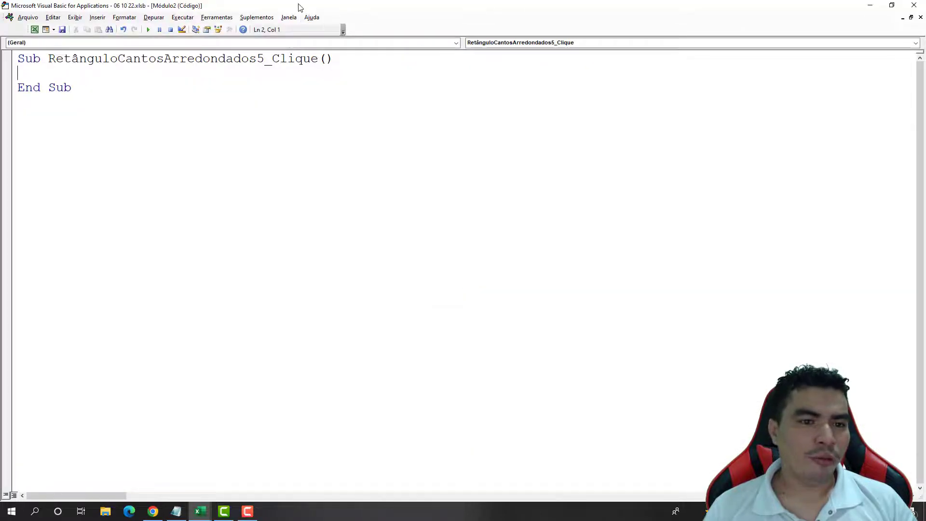
Declare DataInicio As Long in the click macro.
left_click_drag(299, 6, 341, 184)
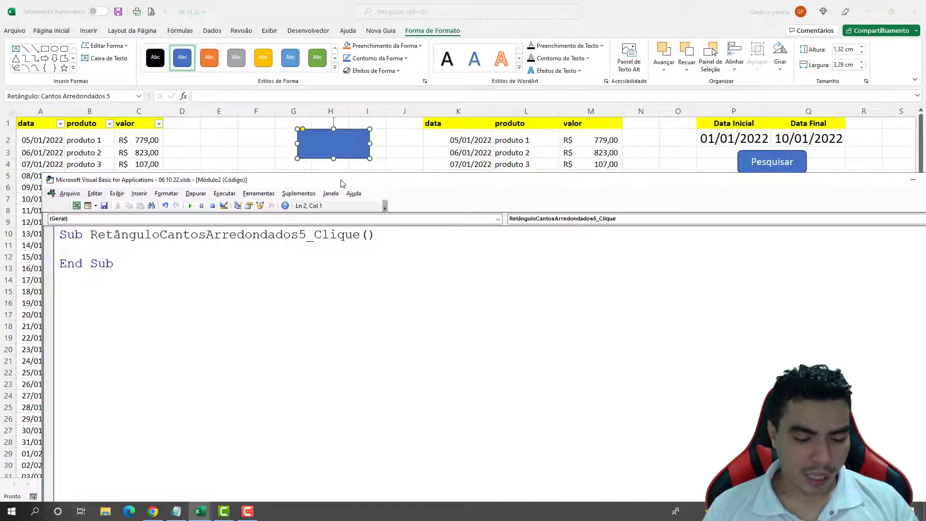
type("dimDataI")
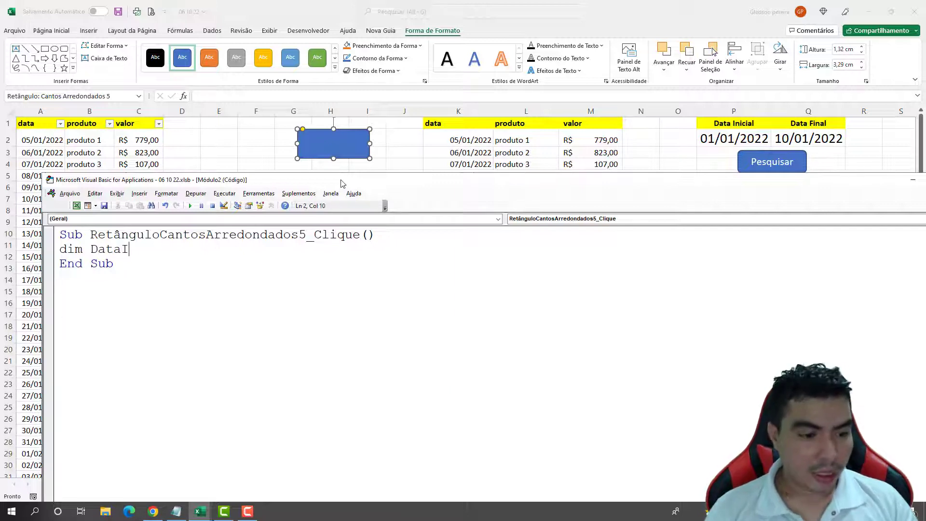
type("nicio as")
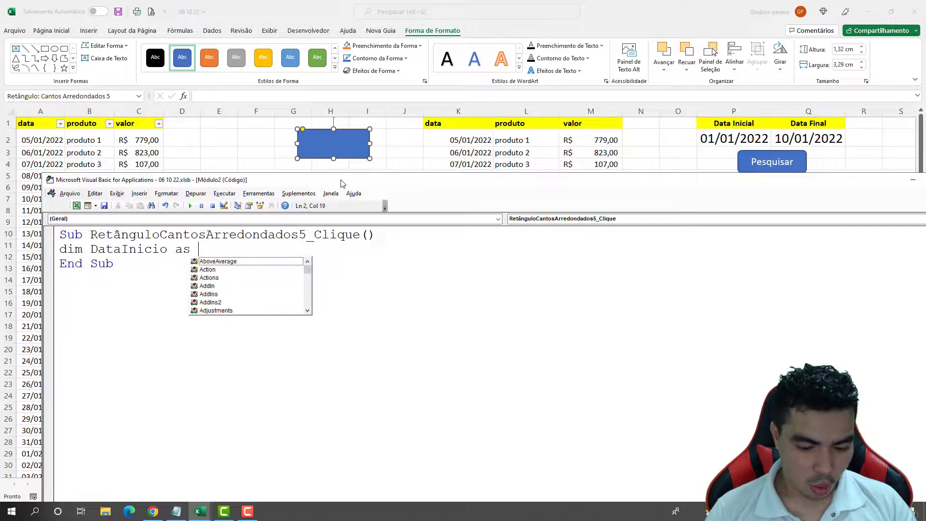
type(" long")
key("Tab")
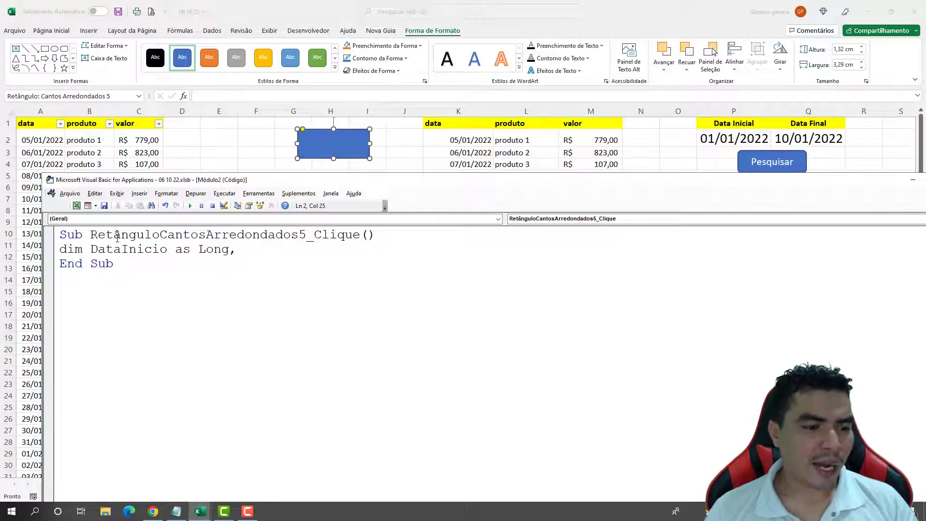
left_click_drag(81, 248, 60, 249)
left_click(250, 247)
type("DataFim a")
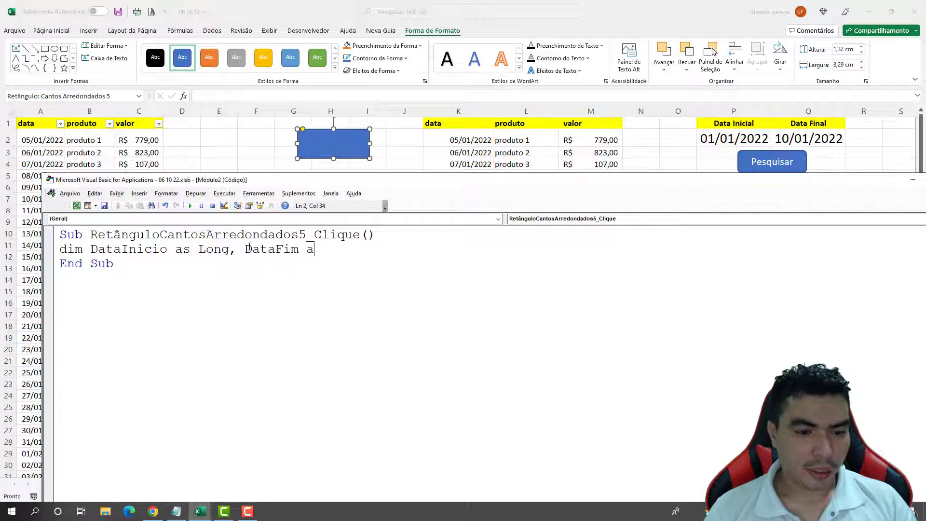
Add DataFim As Long to the declaration and begin a 'with planilha1' line below.
type("s ")
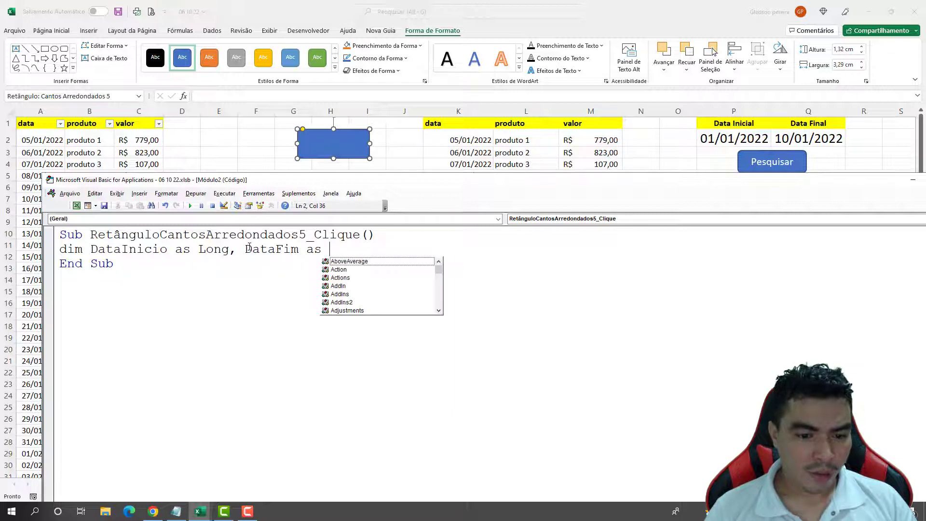
type("long")
key("Return")
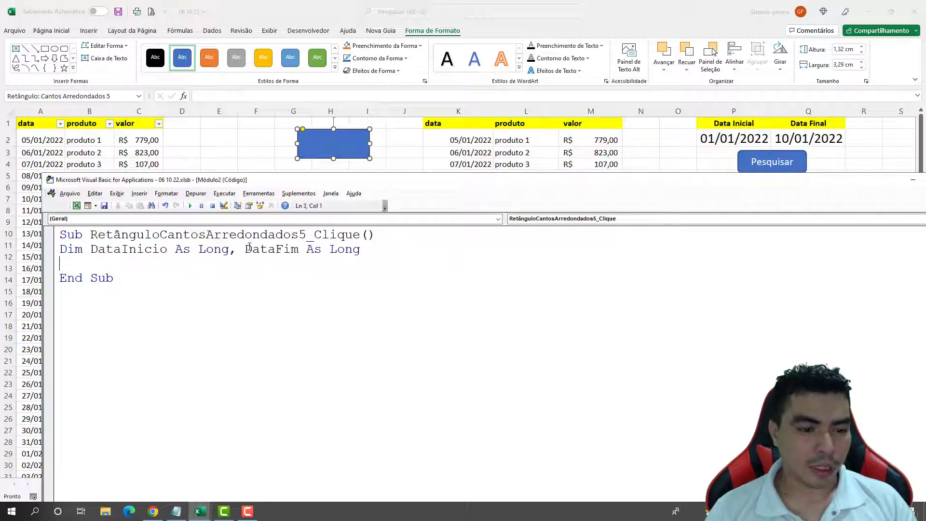
key("Return")
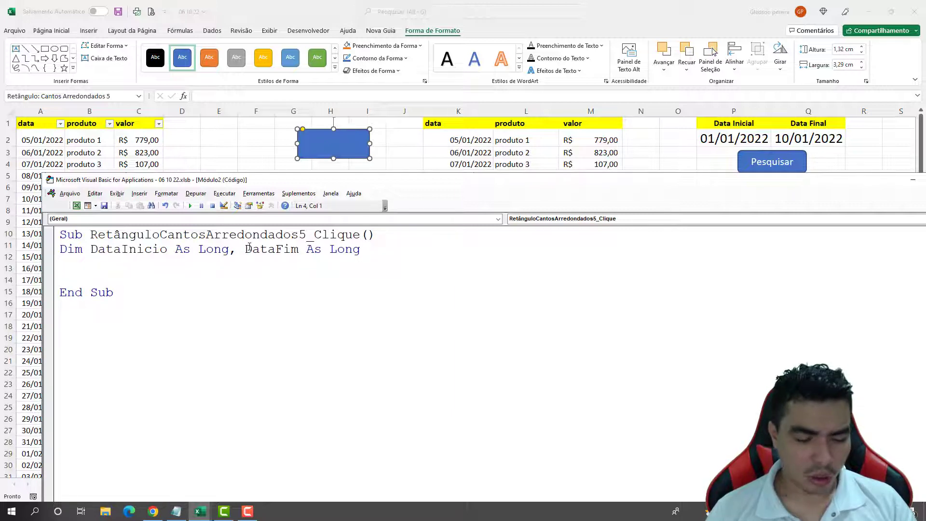
type("with plani")
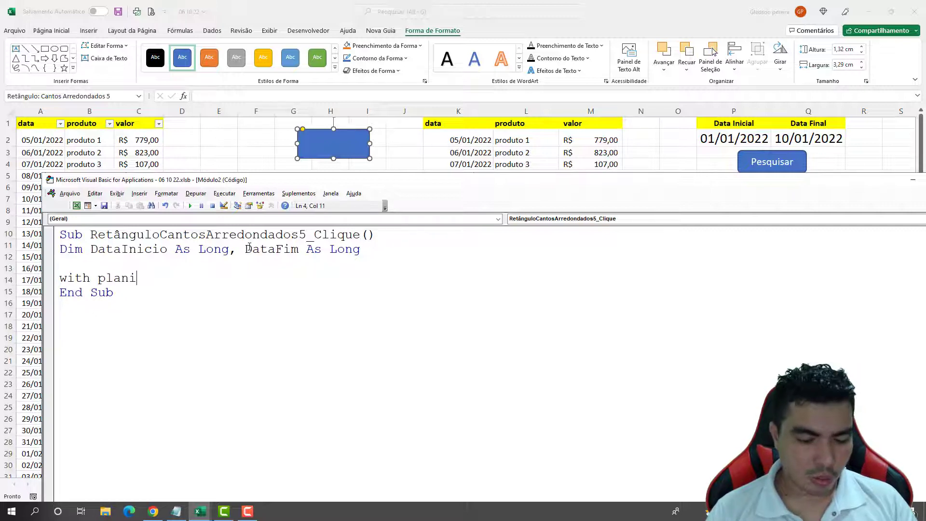
type("lha1")
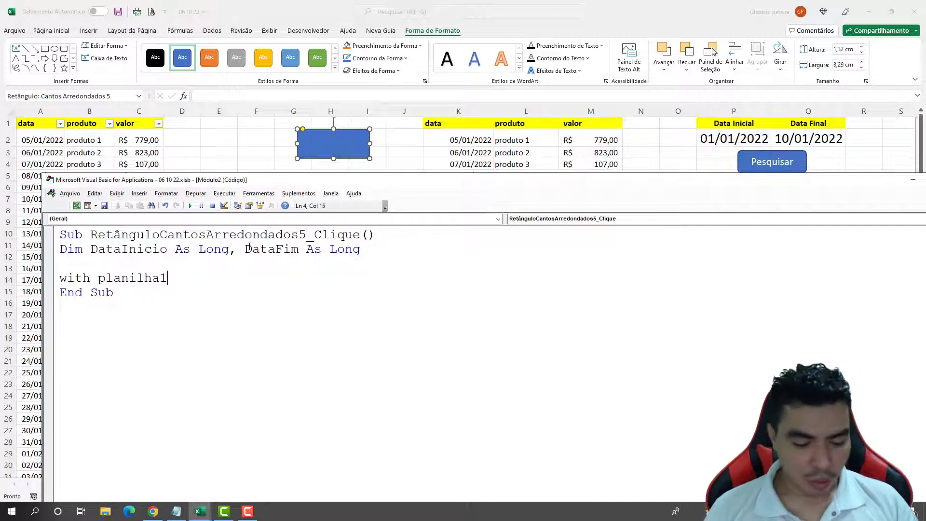
left_click(117, 193)
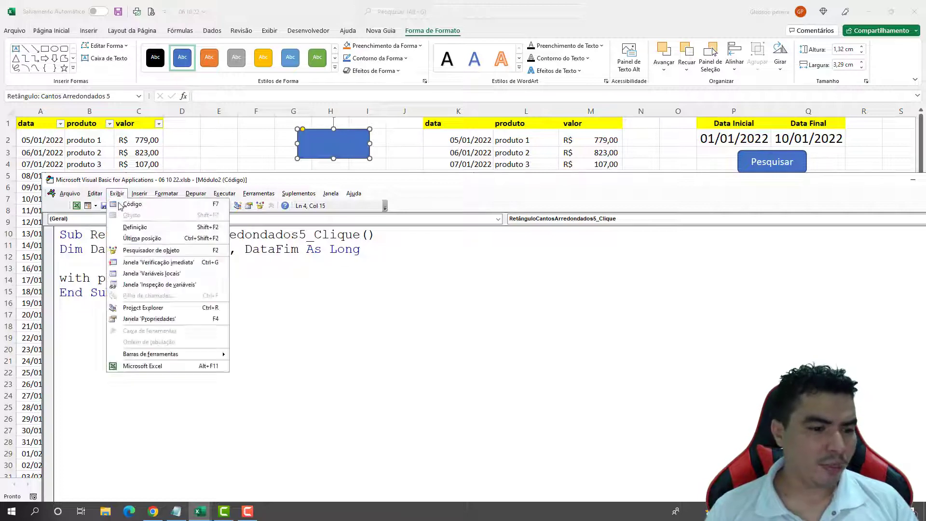
Check Planilha1 in the Project Explorer and open a new line under With Planilha1.
left_click(161, 307)
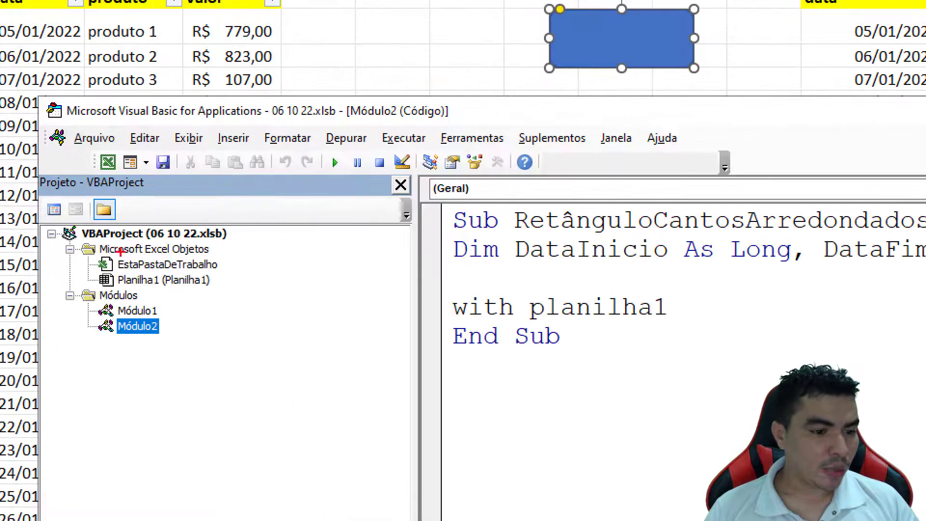
mouse_move(156, 288)
left_mouse_down()
mouse_move(296, 351)
mouse_move(541, 327)
mouse_move(610, 269)
mouse_move(545, 281)
left_mouse_up()
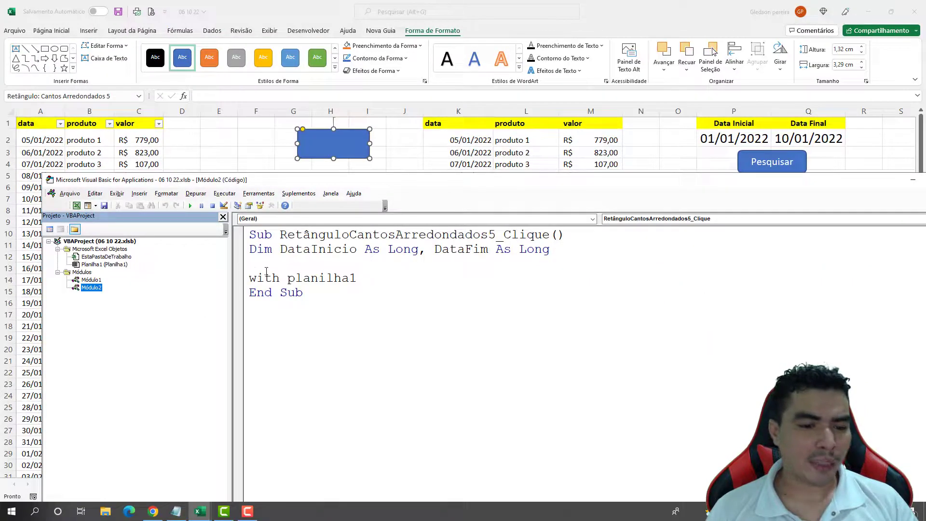
left_click(360, 278)
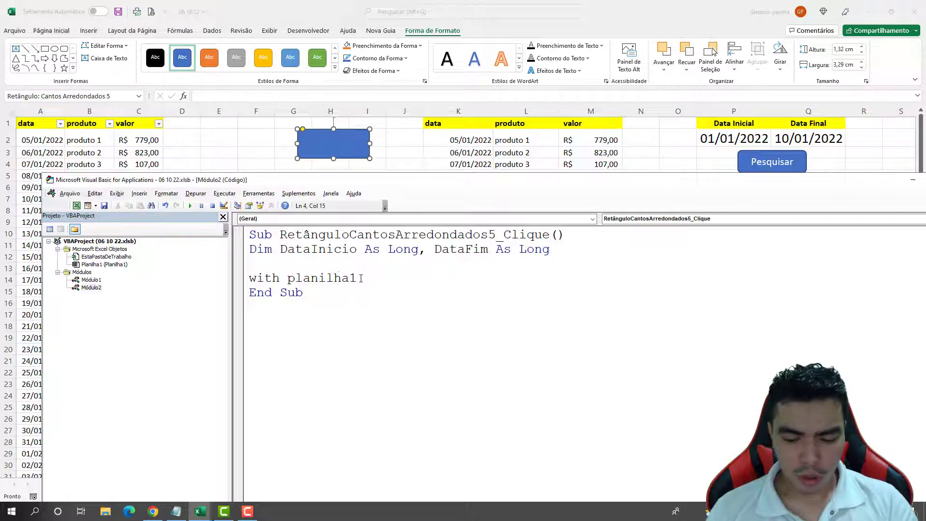
key("Return")
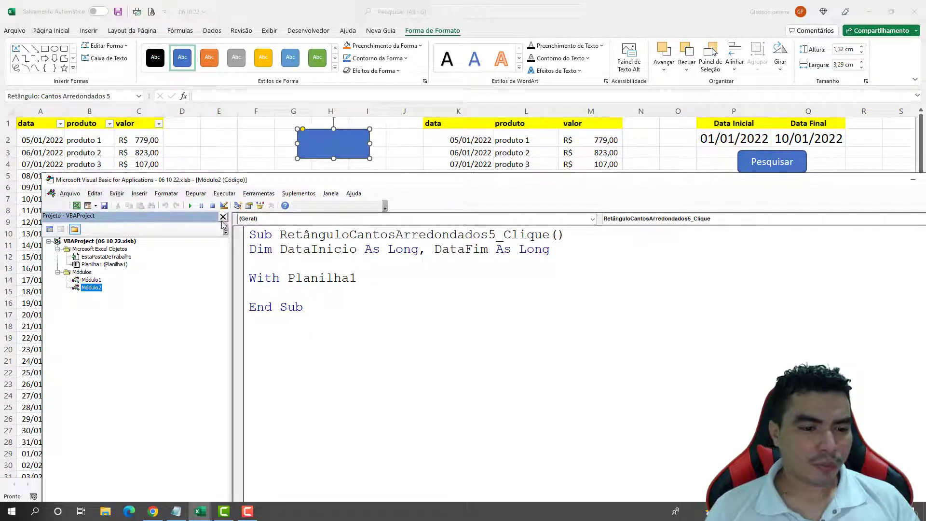
left_click(223, 216)
type("datainicio =")
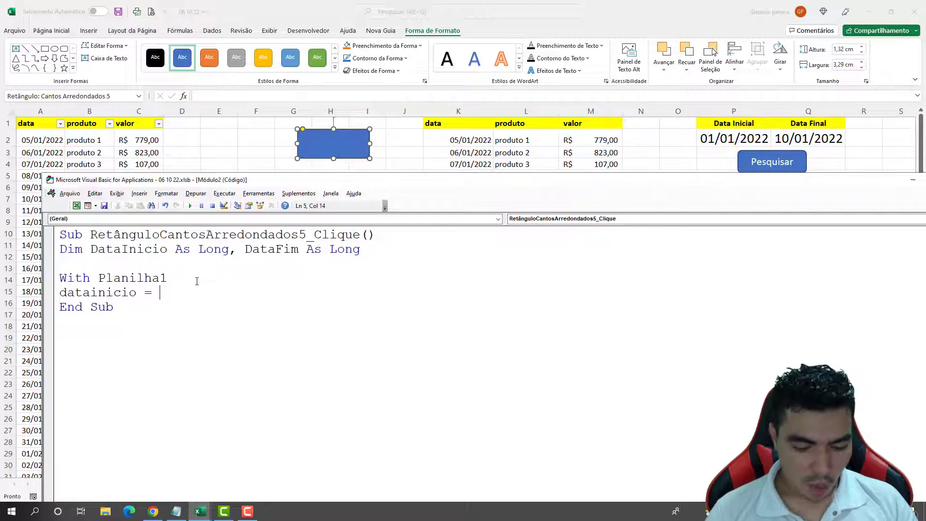
Assign DataInicio = .Range("p2").Value inside the With block.
type(".ra")
key("Tab")
type("(")
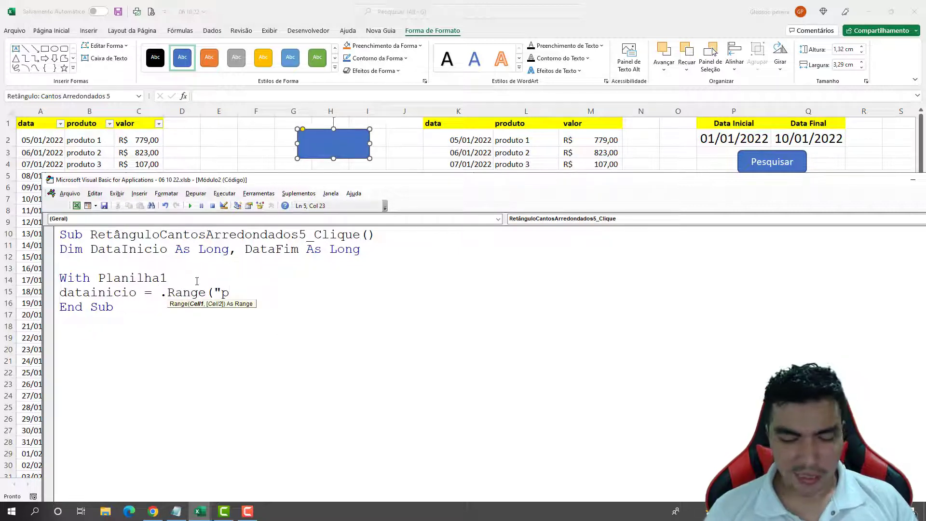
type(")")
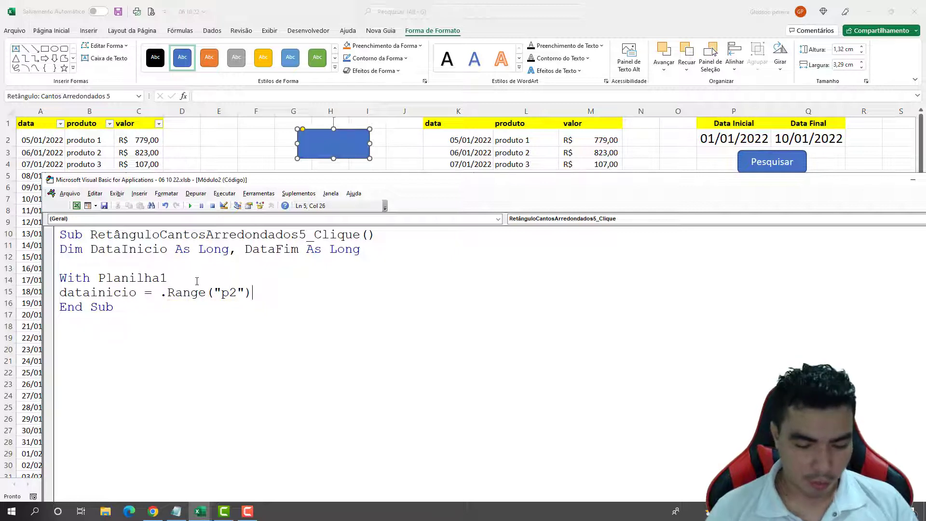
type(".valu")
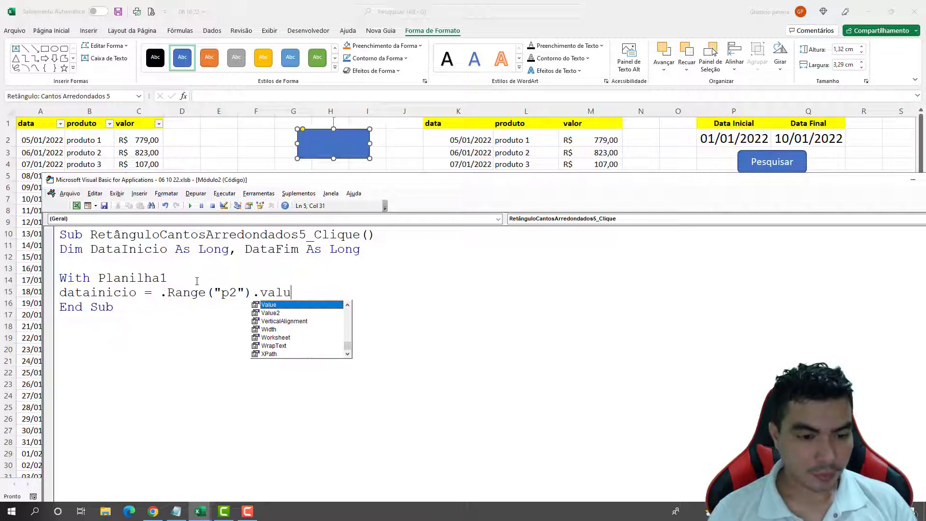
key("Tab")
key("Return")
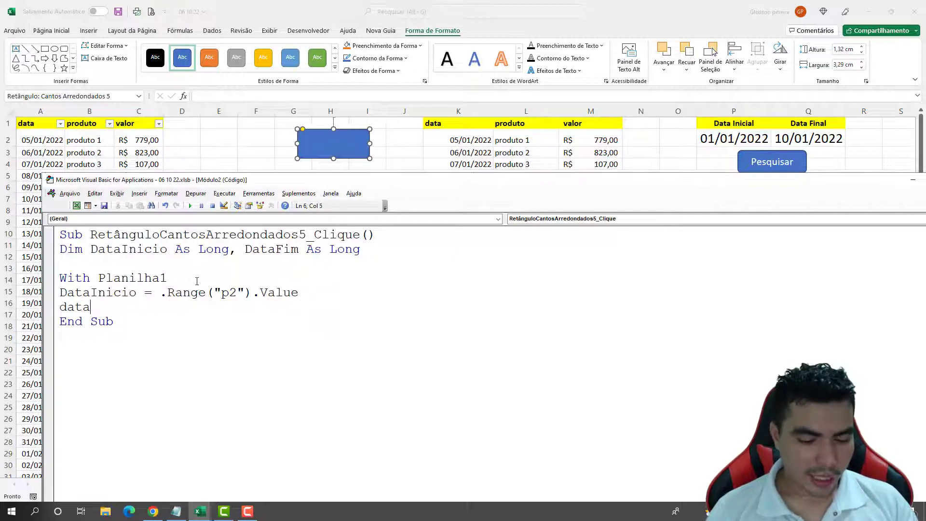
Assign DataFim = .Range("q2").Value and add blank lines before End Sub.
type("fim = .")
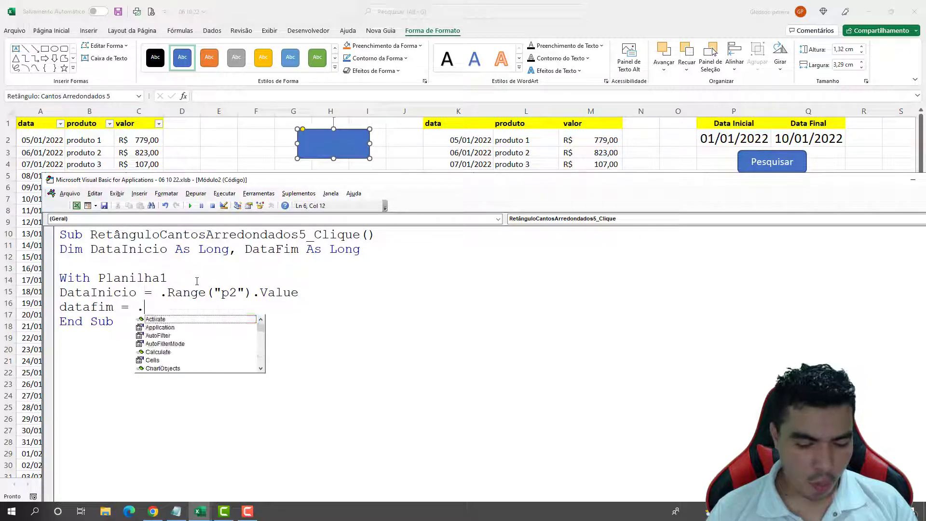
type("ra")
key("Tab")
type("(")
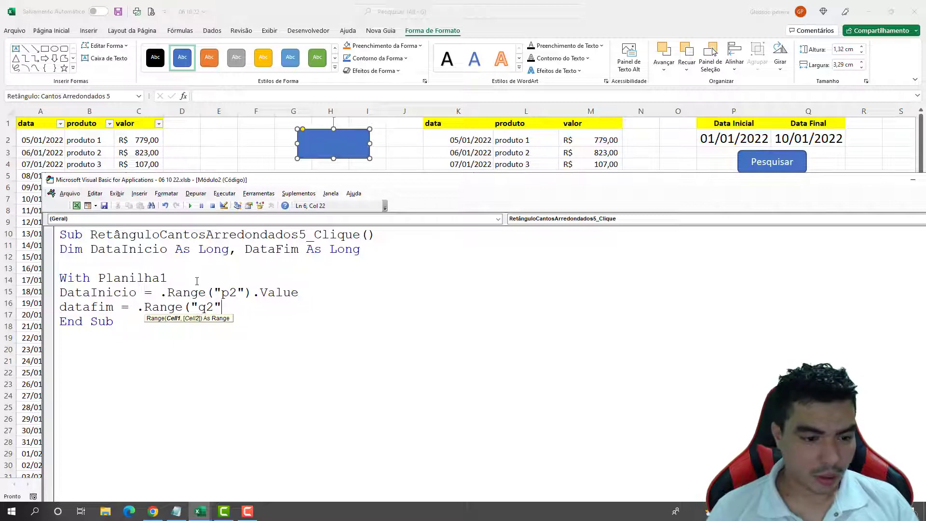
type(").va")
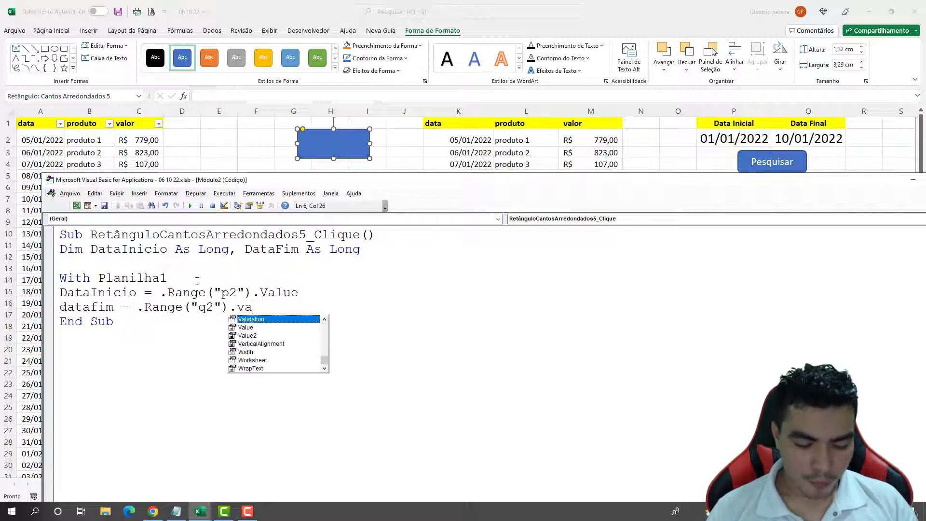
type("ue")
key("Tab")
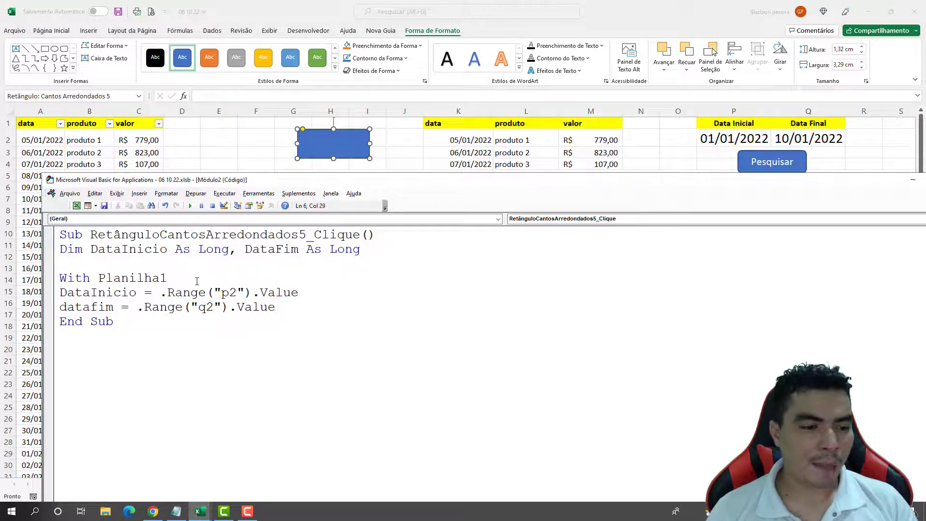
key("Return")
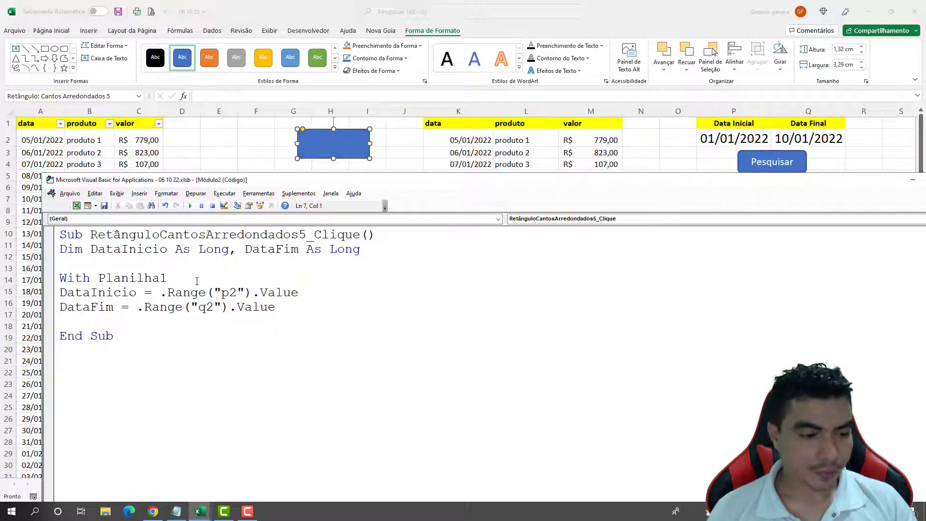
key("Return")
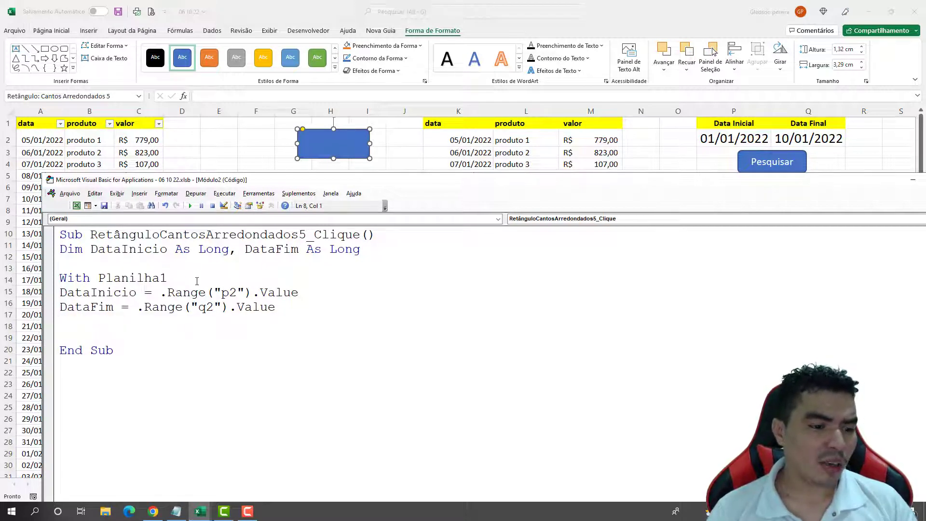
Confirm the data spans A1:C37, then reopen the editor via Desenvolvedor > Visual Basic.
left_click_drag(90, 183, 205, 184)
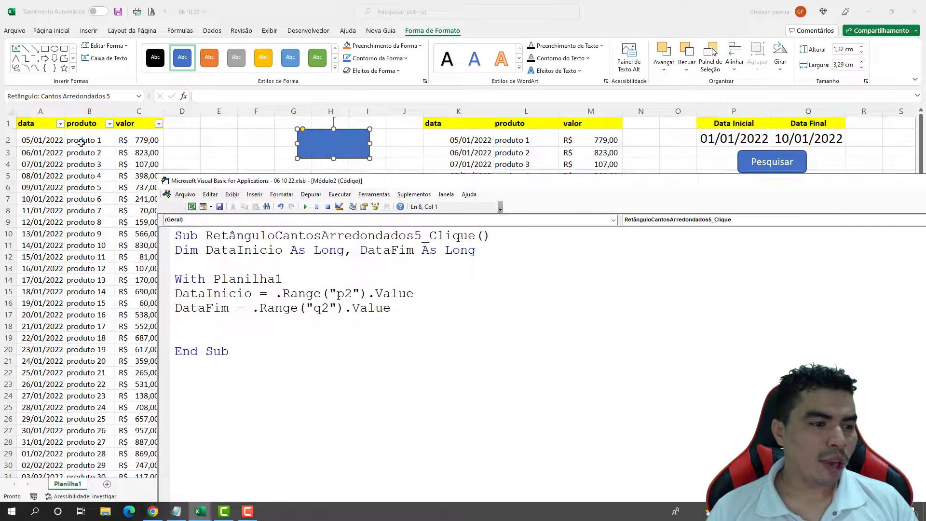
left_click(39, 124)
scroll(132, 289, "down", 3)
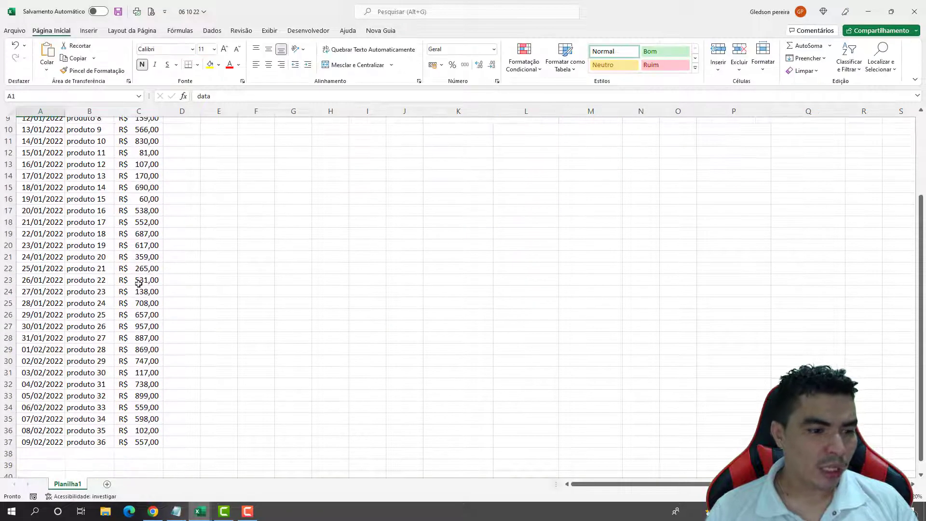
scroll(137, 355, "down", 1)
left_click(155, 405, "shift")
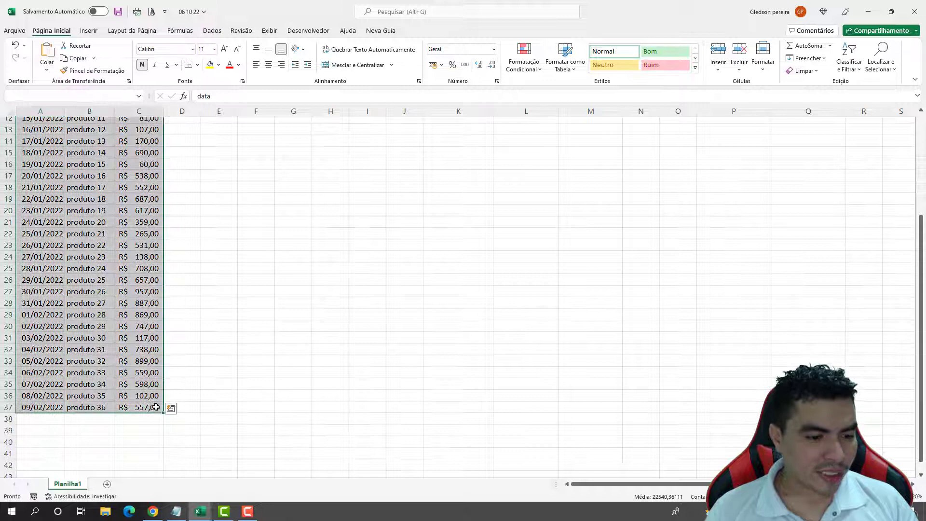
left_click(221, 258)
scroll(217, 254, "up", 1)
scroll(202, 239, "up", 3)
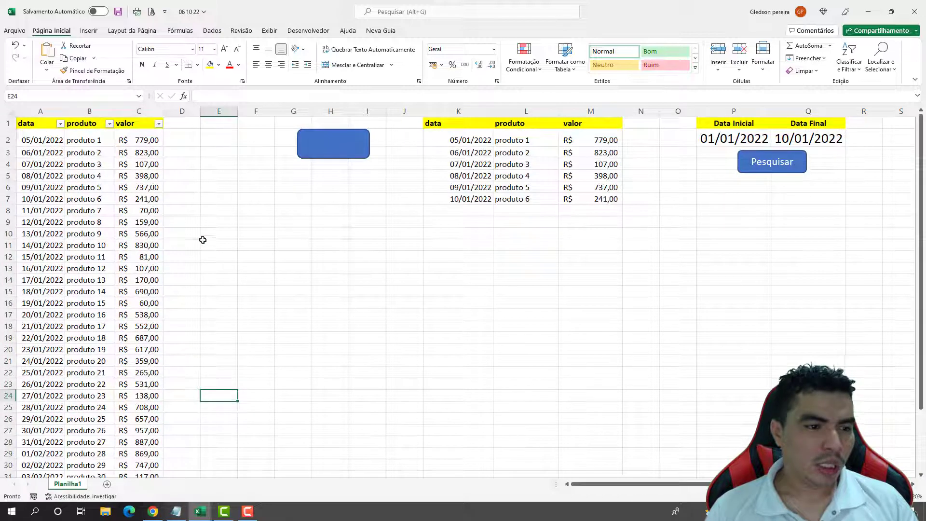
left_click(308, 31)
left_click(23, 59)
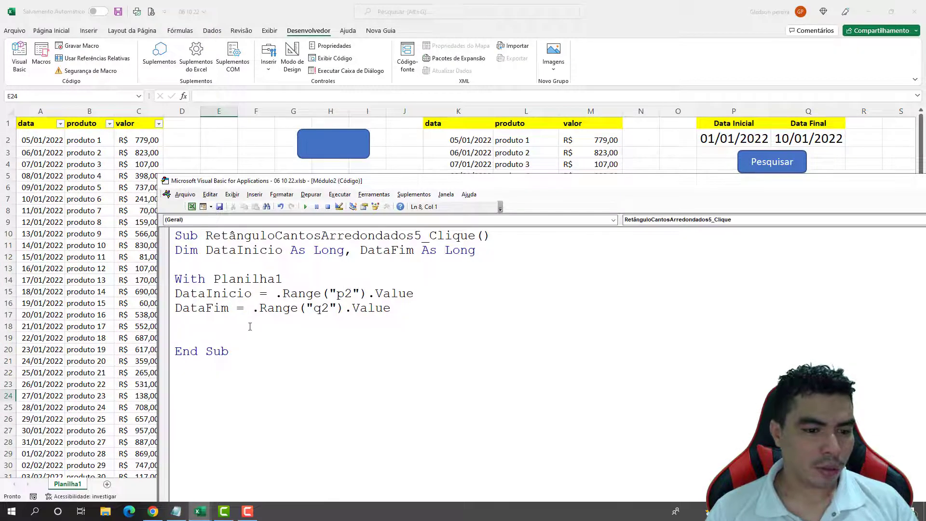
Write .Range("a1:c37").AutoFilter in the macro, picking AutoFilter from IntelliSense.
type(".")
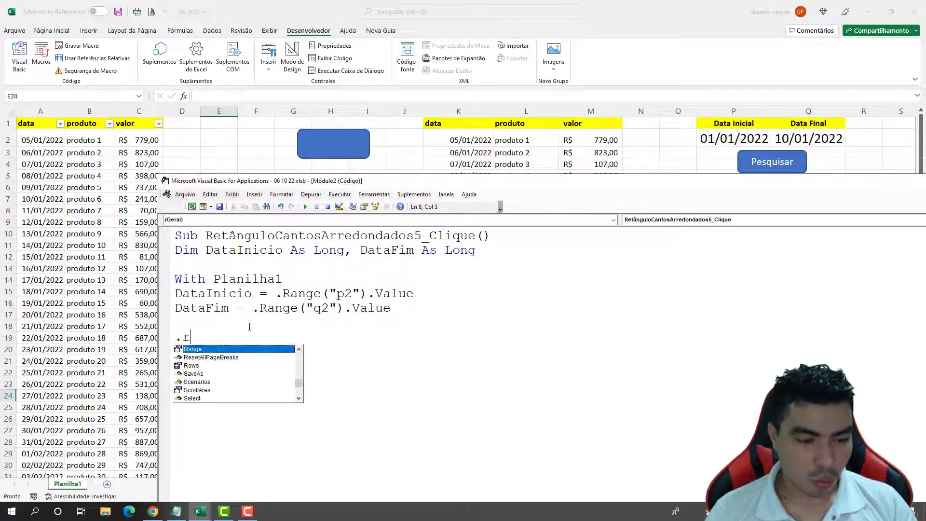
type("Range")
key("Escape")
type("\"")
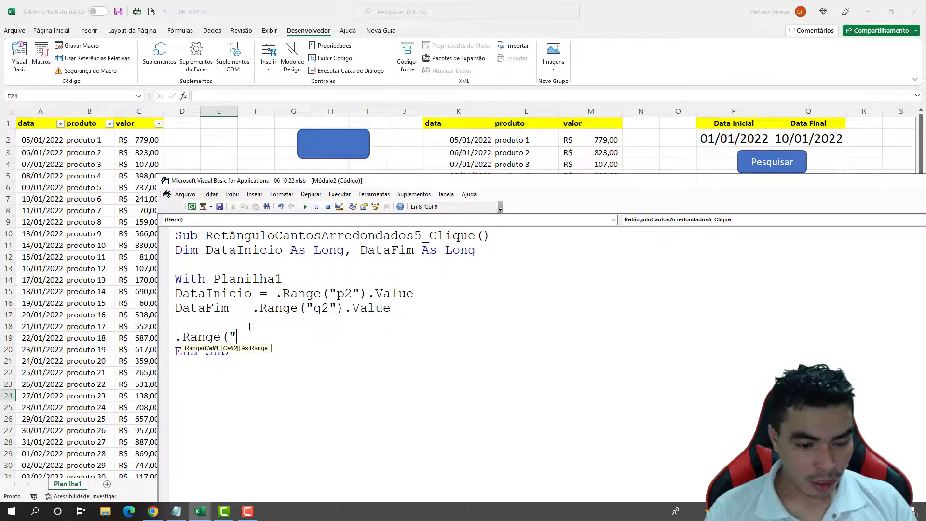
type("a1:c")
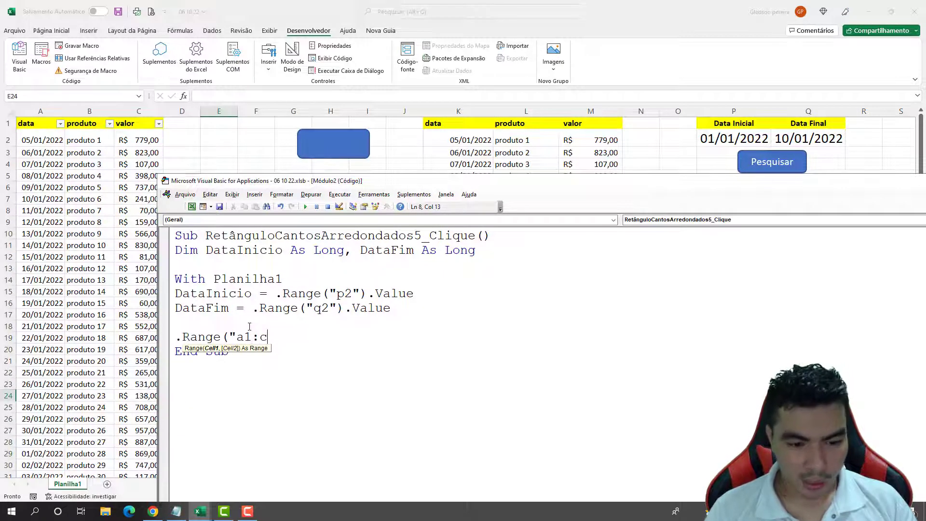
type("37\"")
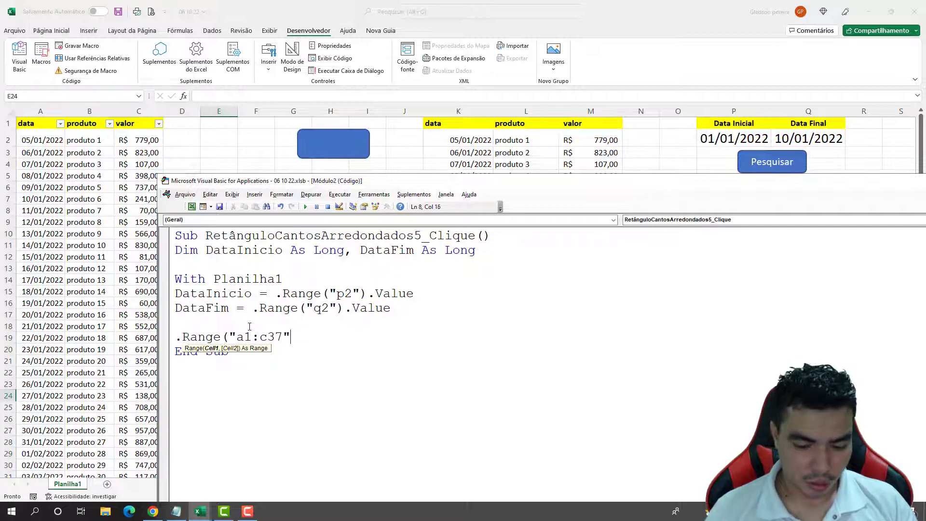
type(").au")
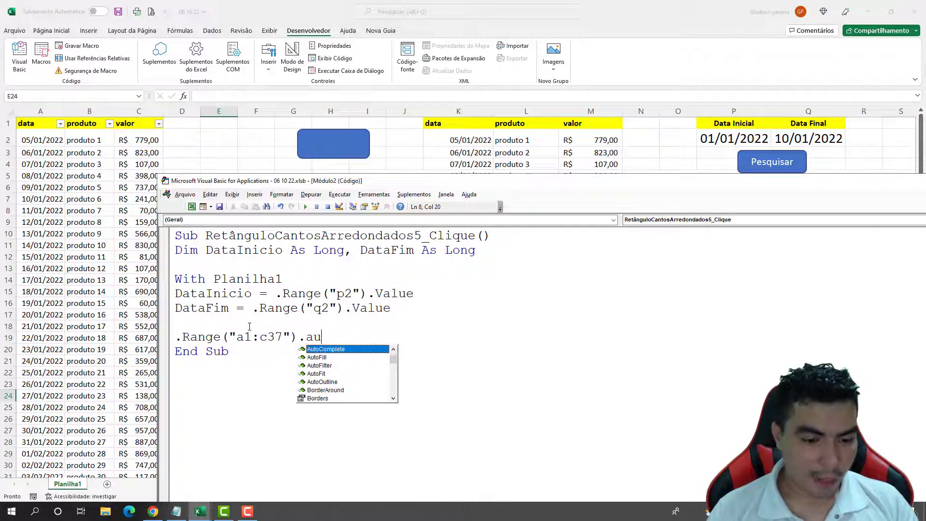
type("t")
key("Down")
key("Down")
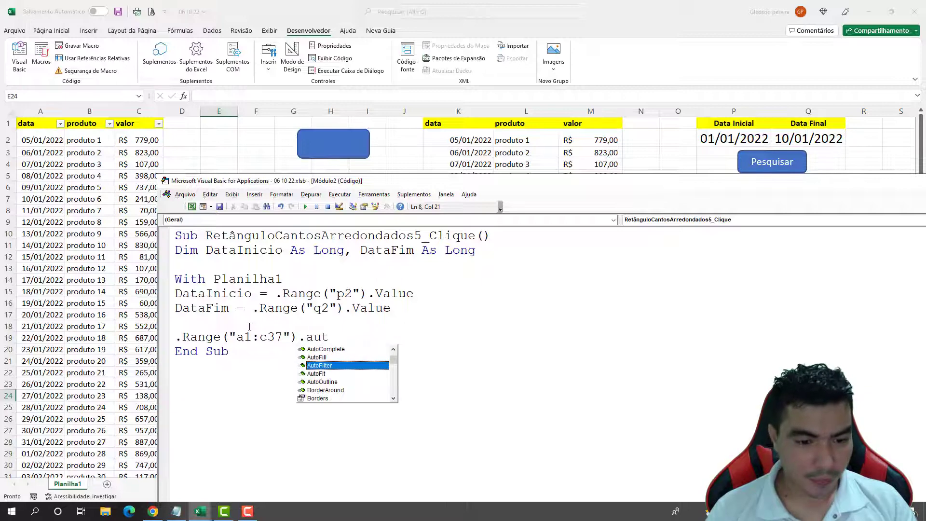
key("Tab")
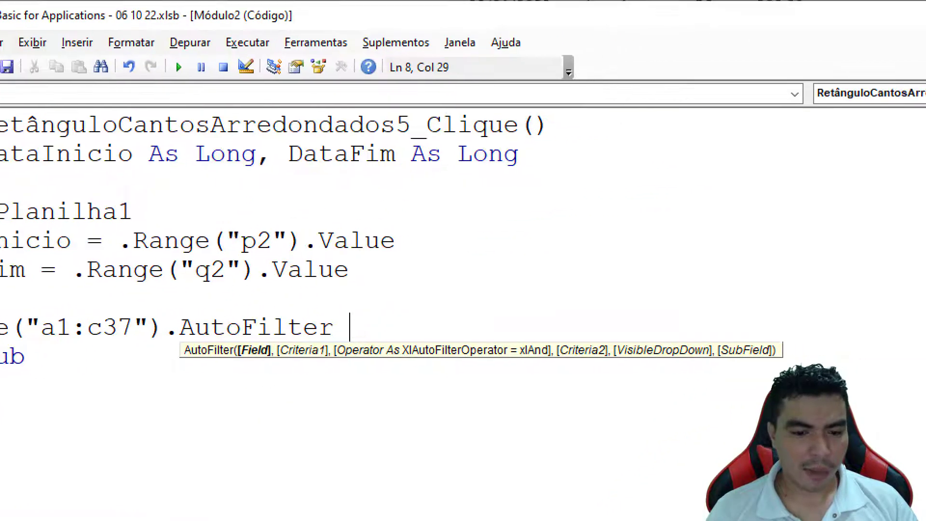
left_click_drag(240, 364, 267, 364)
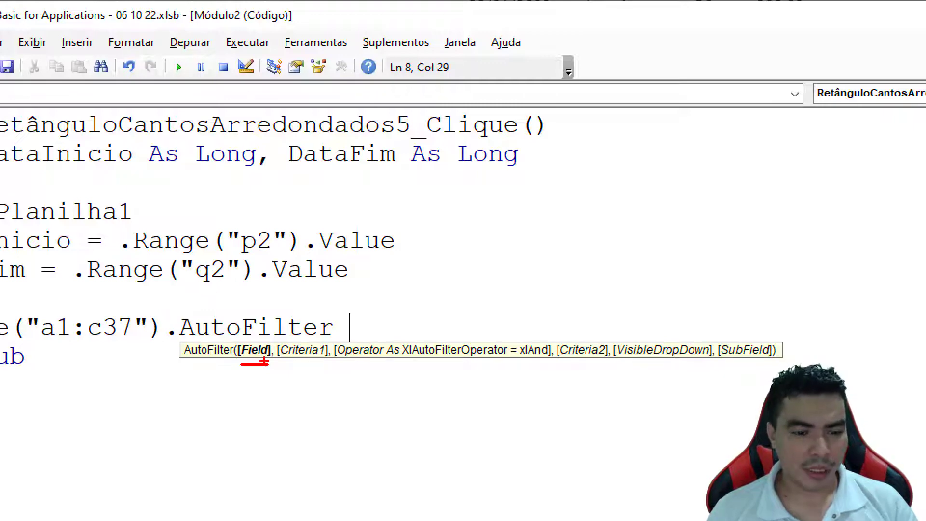
left_click_drag(290, 364, 622, 366)
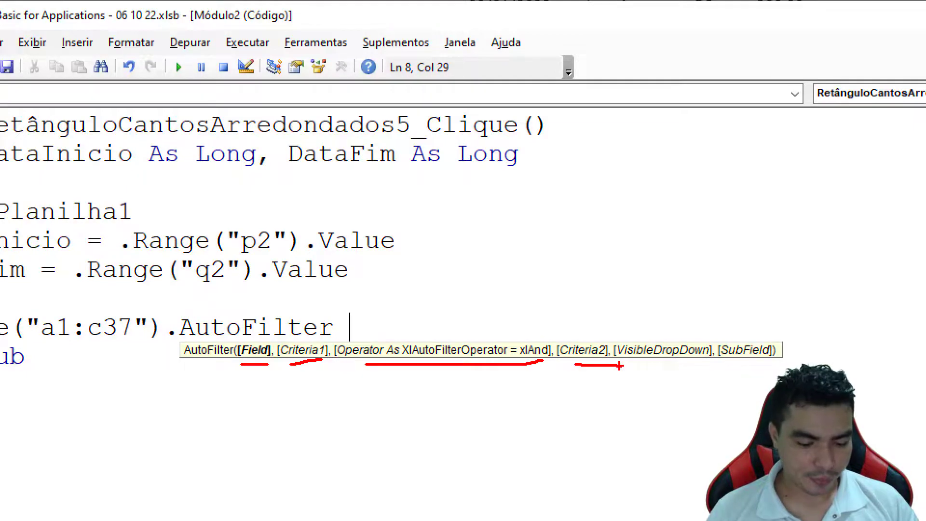
key("Escape")
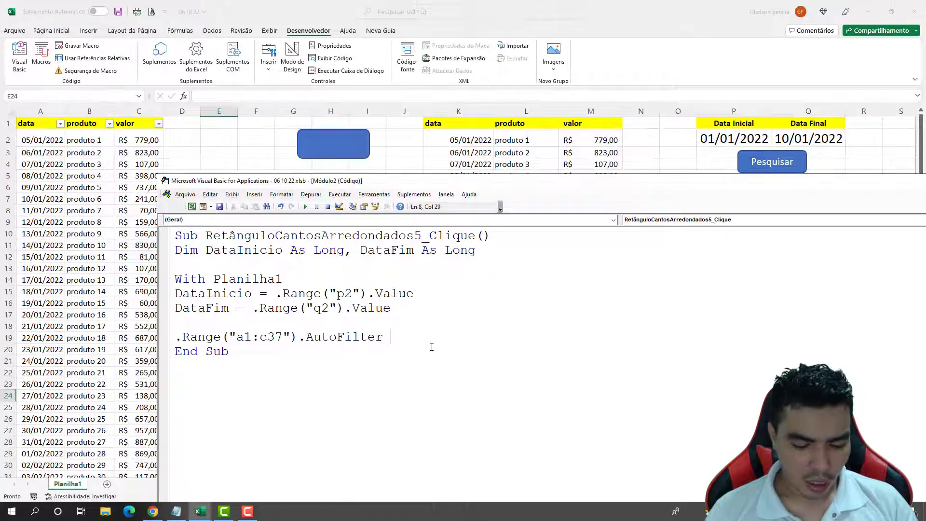
Add field:=1, _ to the AutoFilter call and continue onto a new line.
type("fie")
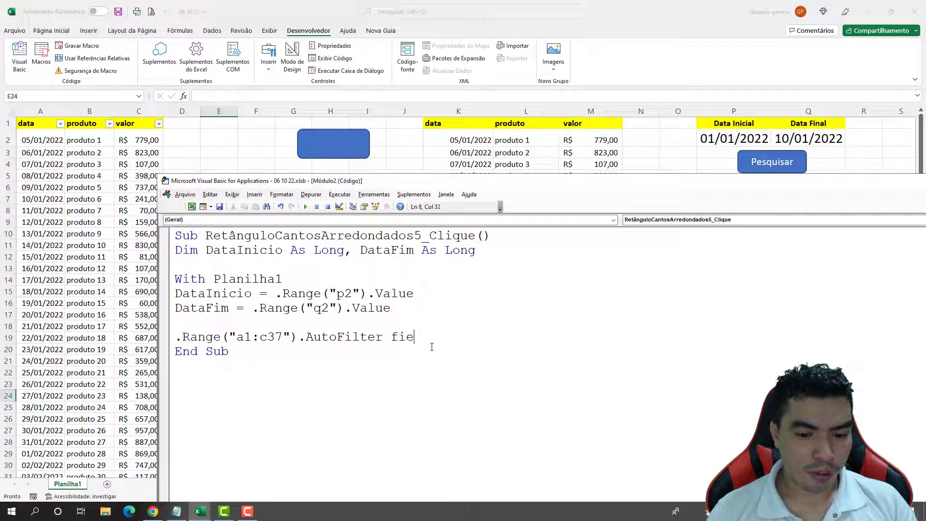
type("ld:")
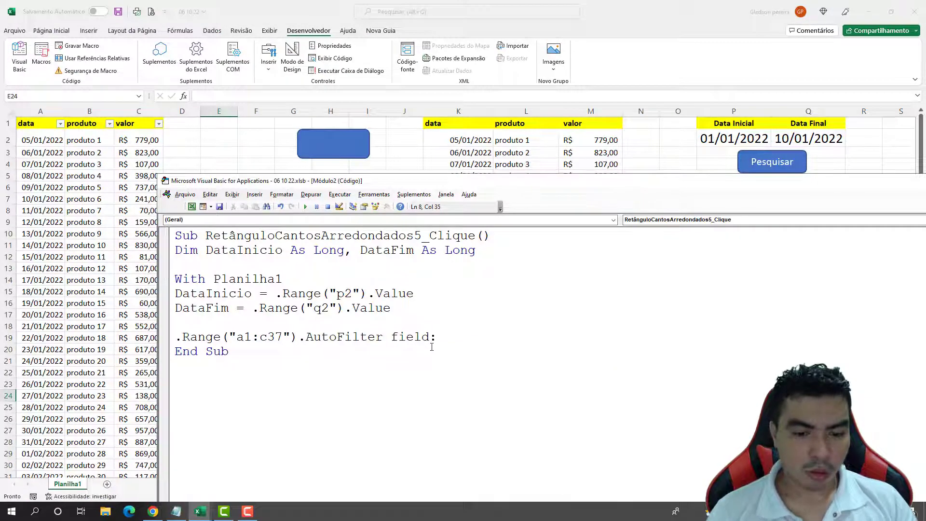
type("=")
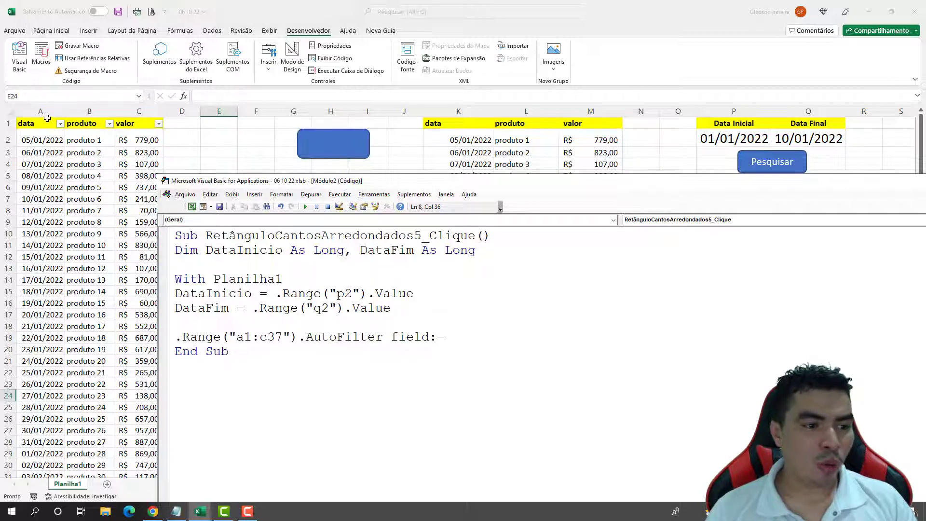
type("1")
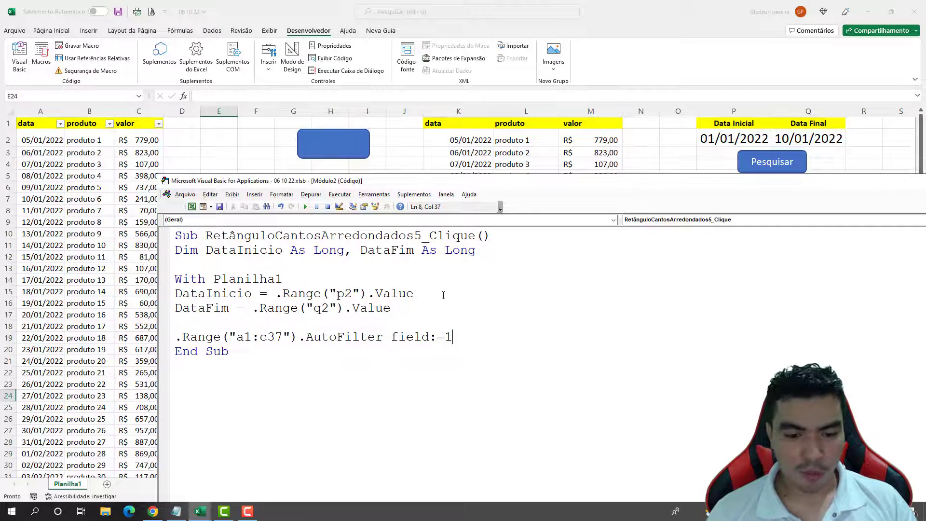
type(",")
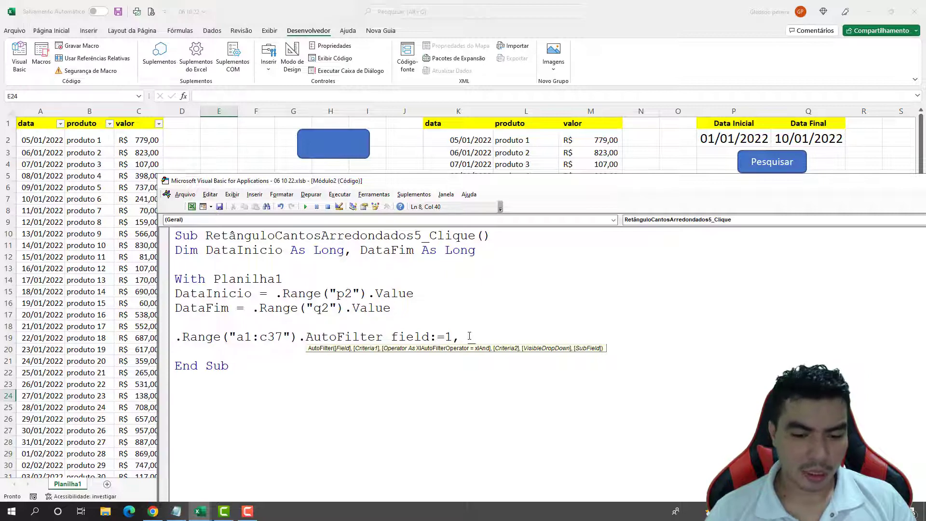
key("Return")
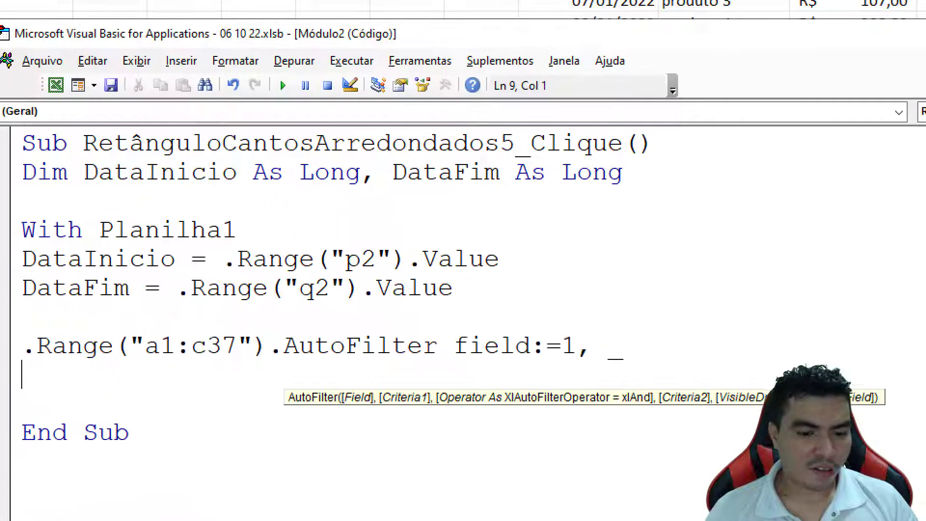
left_click_drag(397, 417, 476, 410)
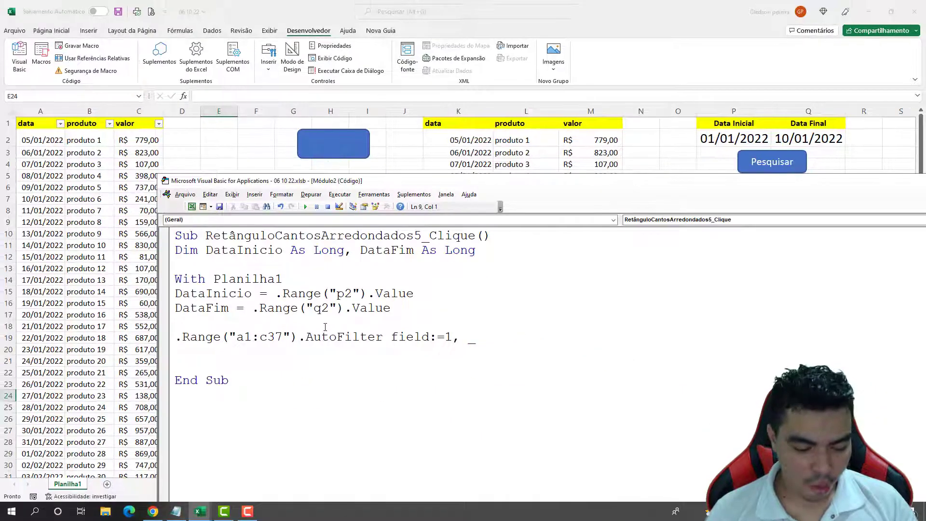
Add Criteria1:=">=" & DataInicio to the AutoFilter arguments.
type("criteria")
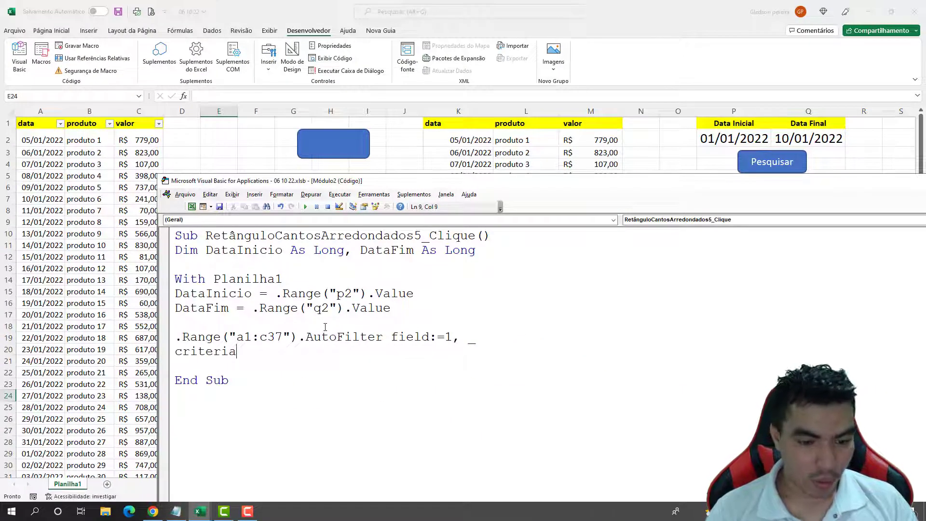
type("1:=")
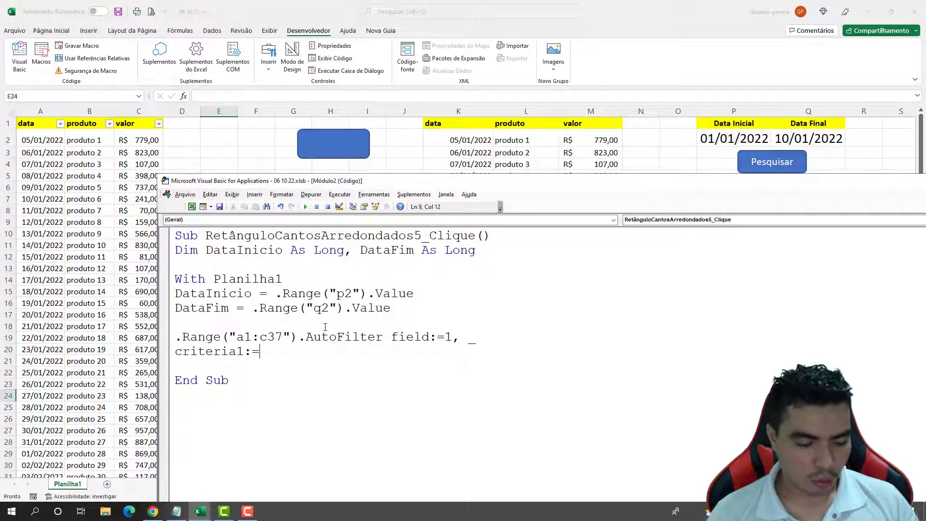
type("\">")
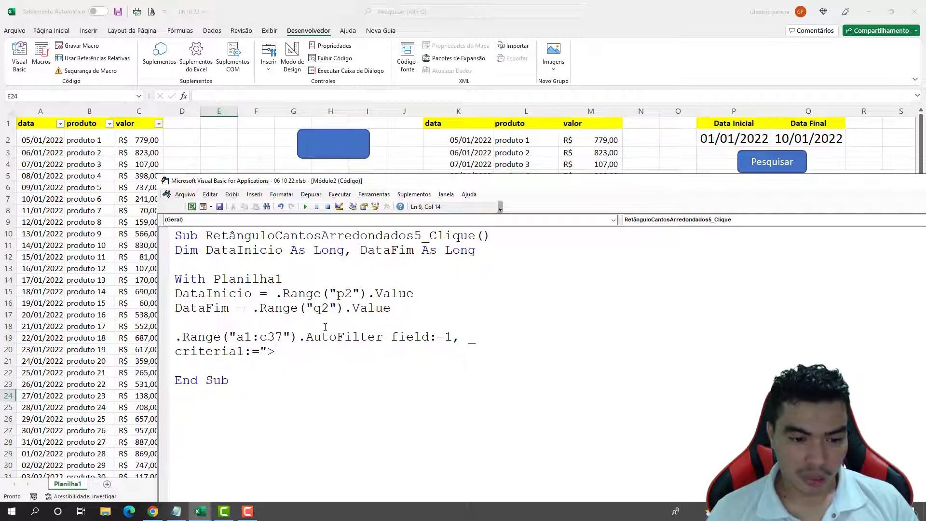
type("=\"")
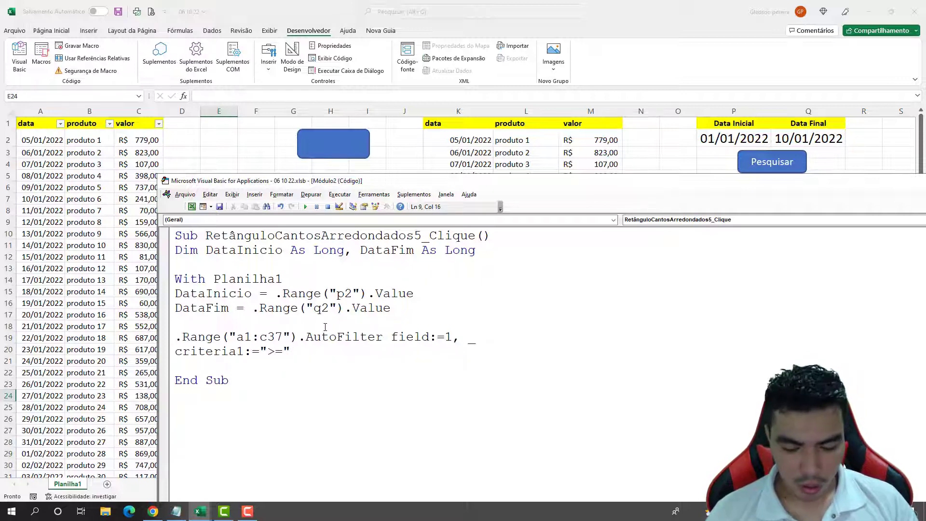
type(" & ")
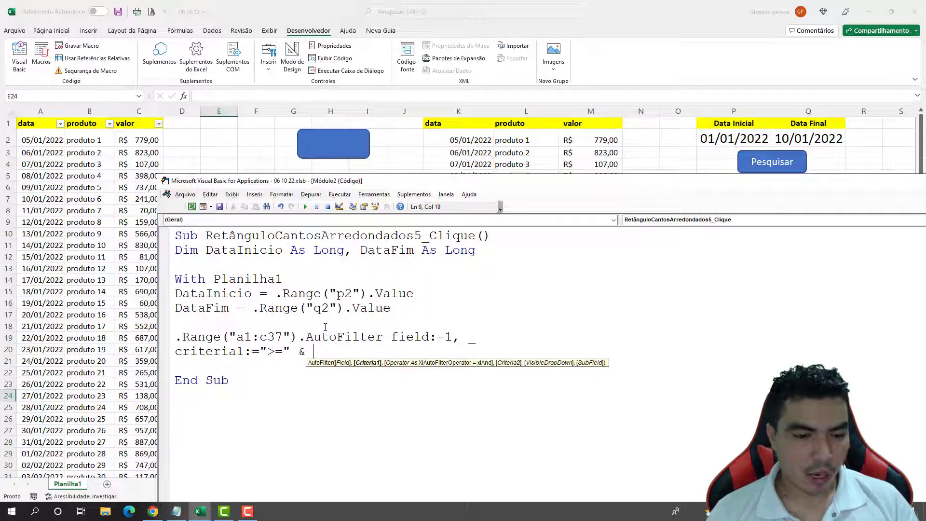
type("datainicio")
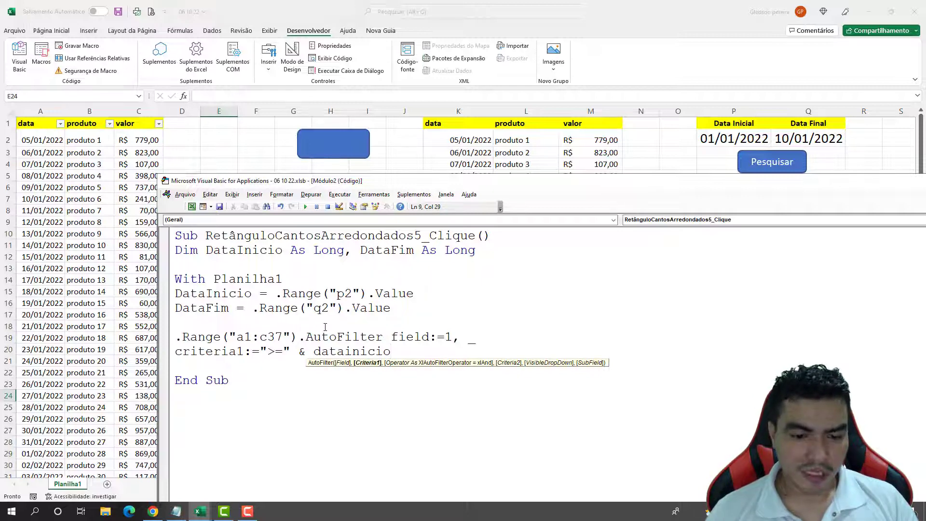
type(",")
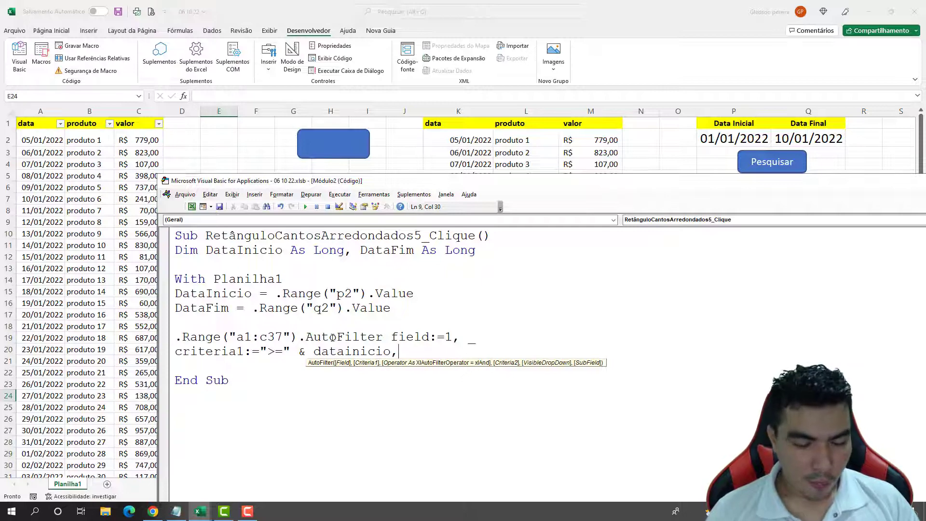
key("ctrl+1")
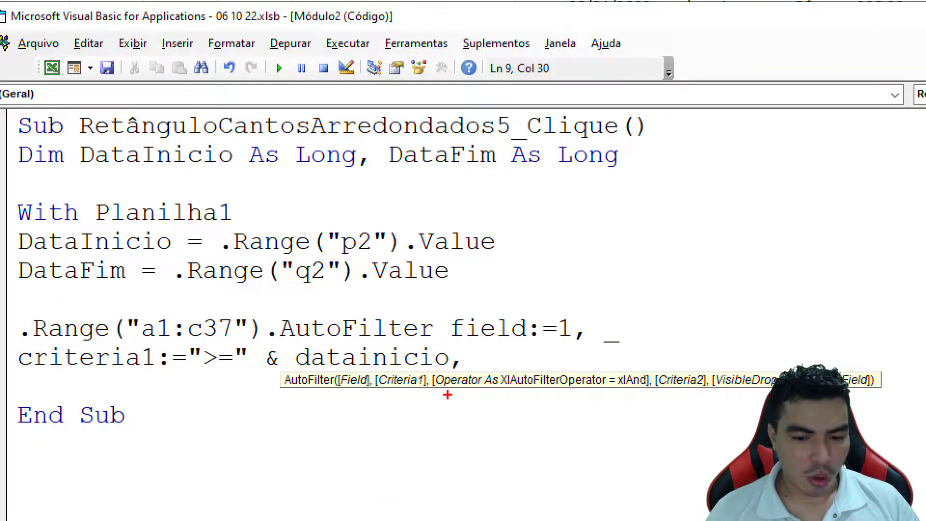
left_click_drag(390, 369, 438, 368)
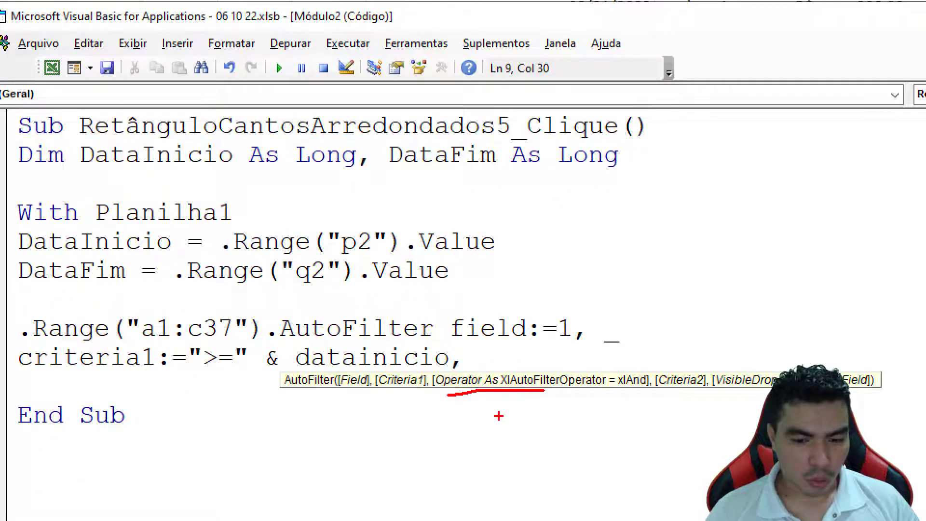
left_click_drag(633, 389, 644, 419)
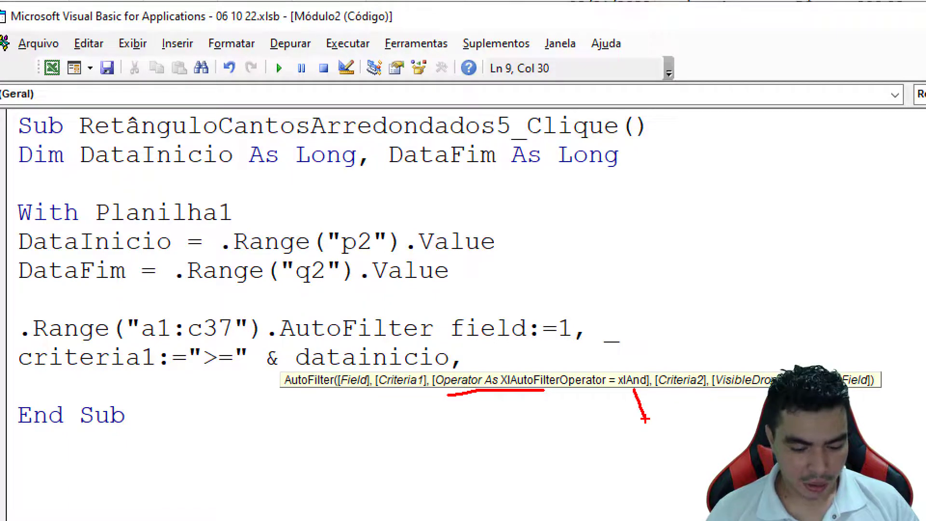
key("Escape")
Add Operator:=xlAnd and Criteria2:="<=" & DataFim to the AutoFilter call.
type(" o")
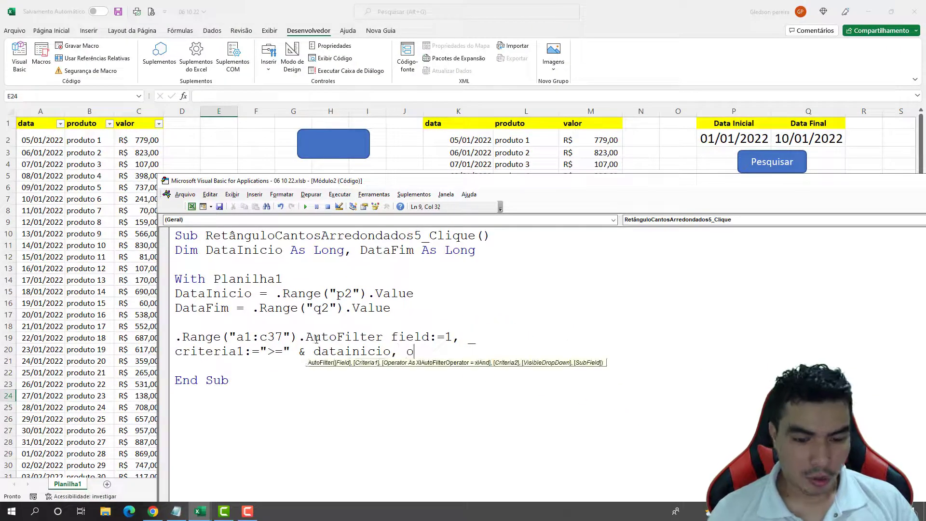
type("perato")
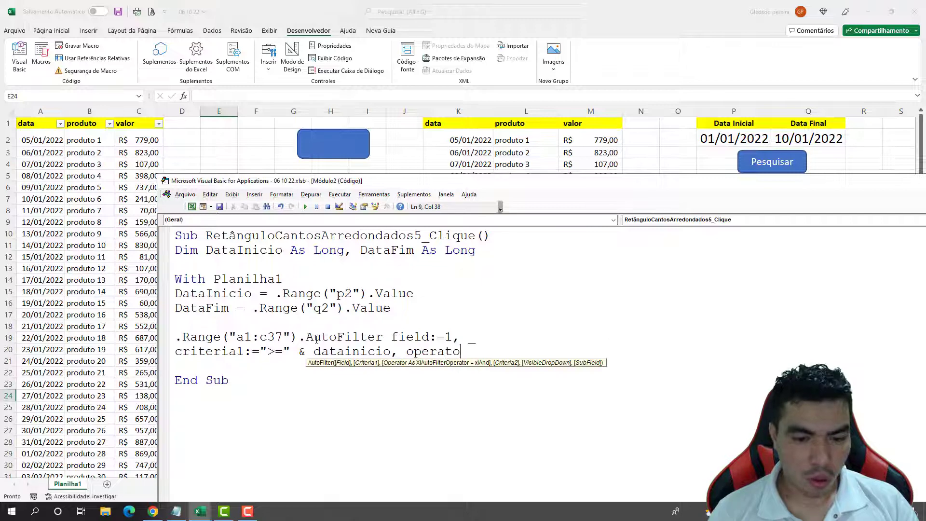
type("r:=")
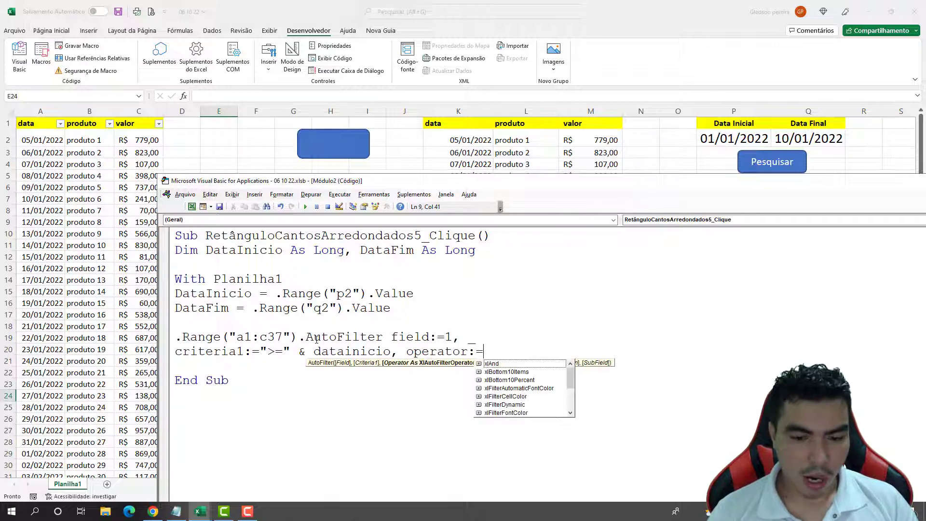
key("Tab")
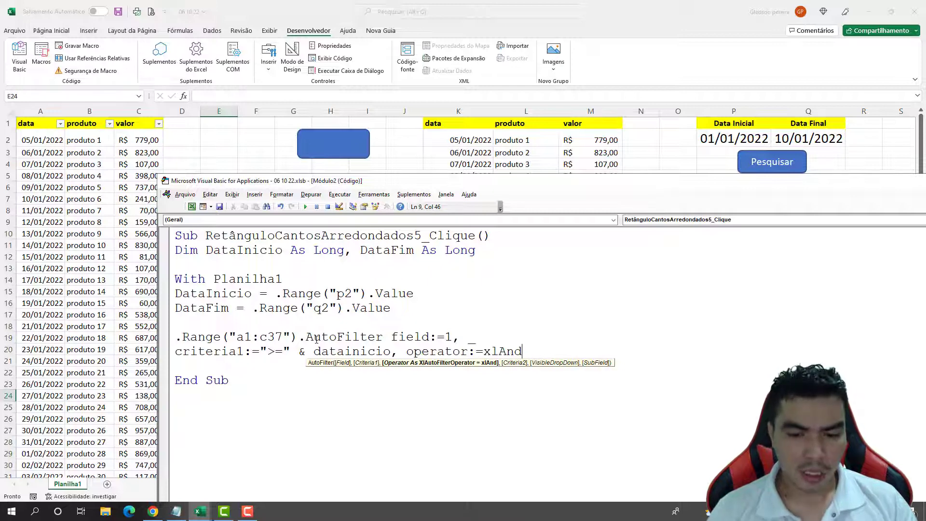
type(", _")
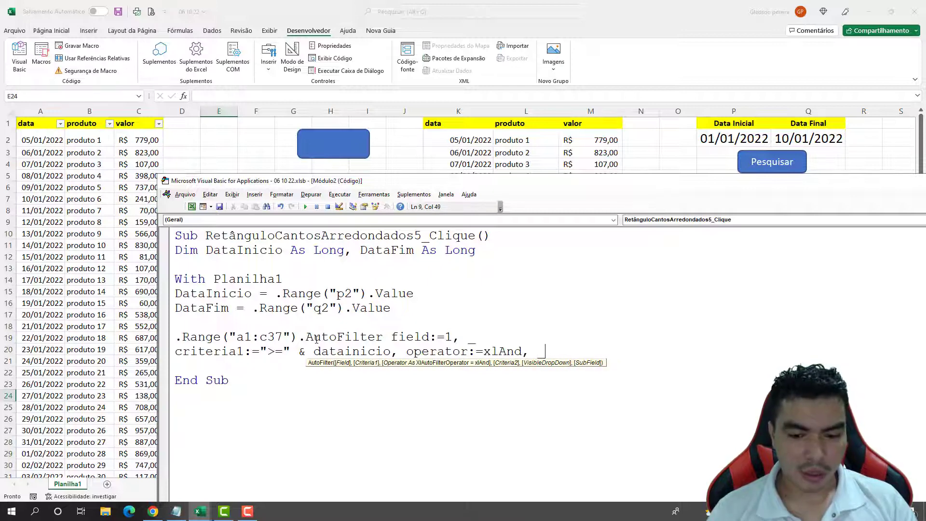
key("Return")
type("c")
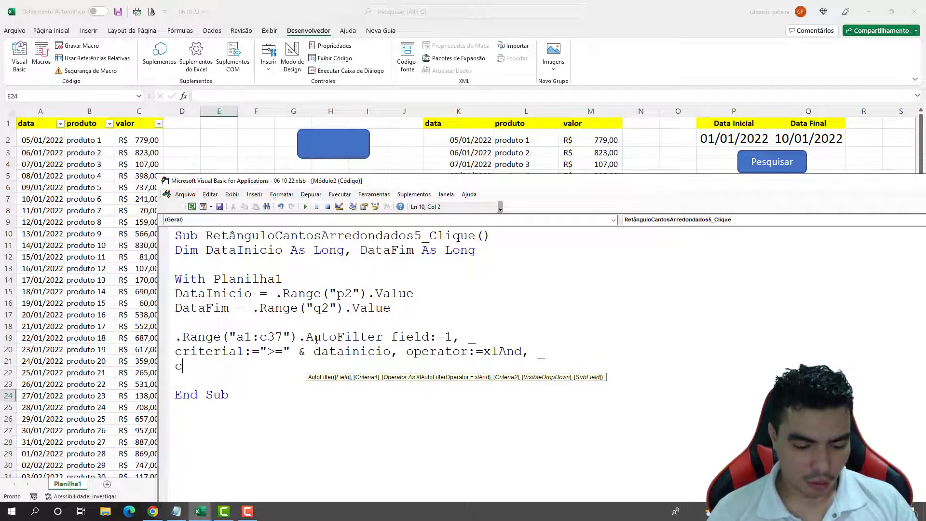
type("iteri")
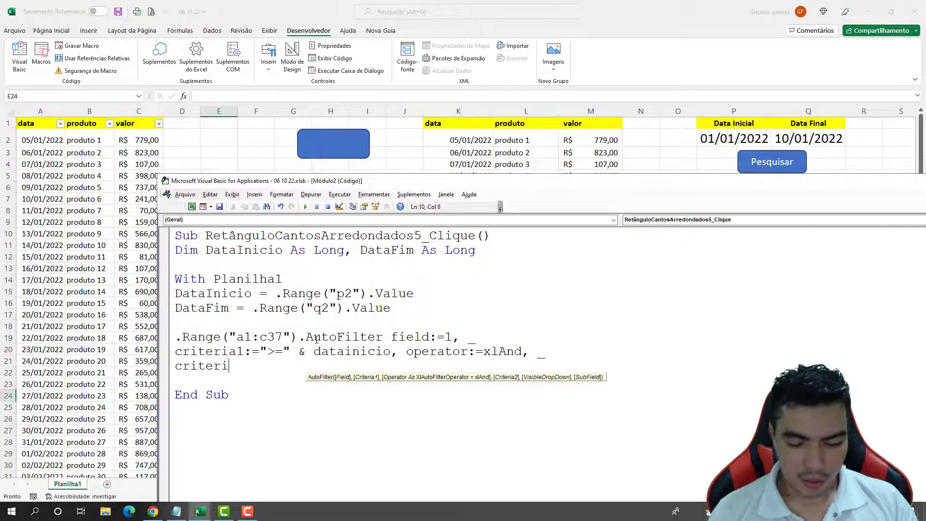
type("a2:")
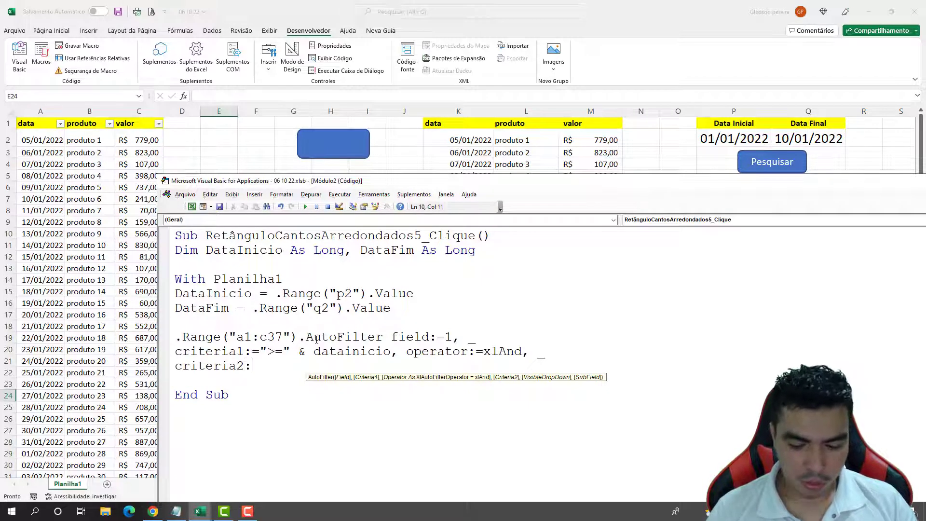
type("=\"<")
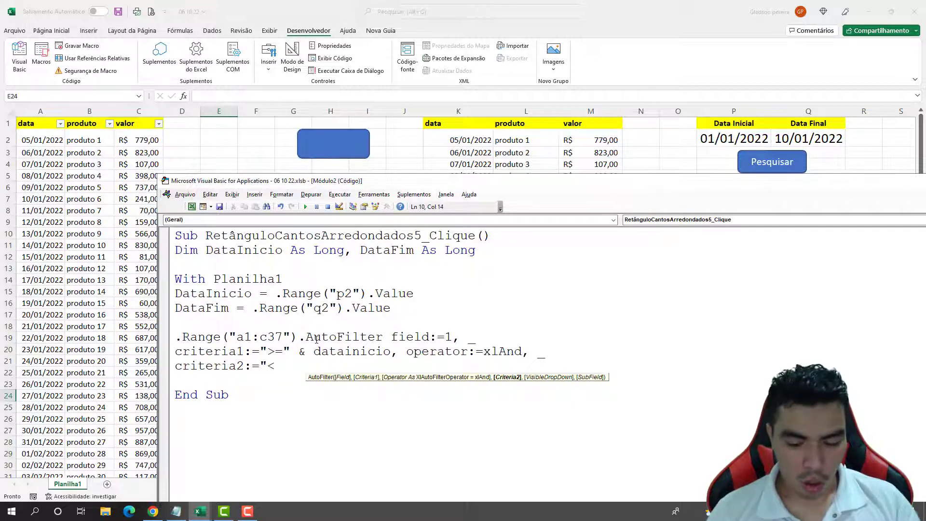
type("=\" ")
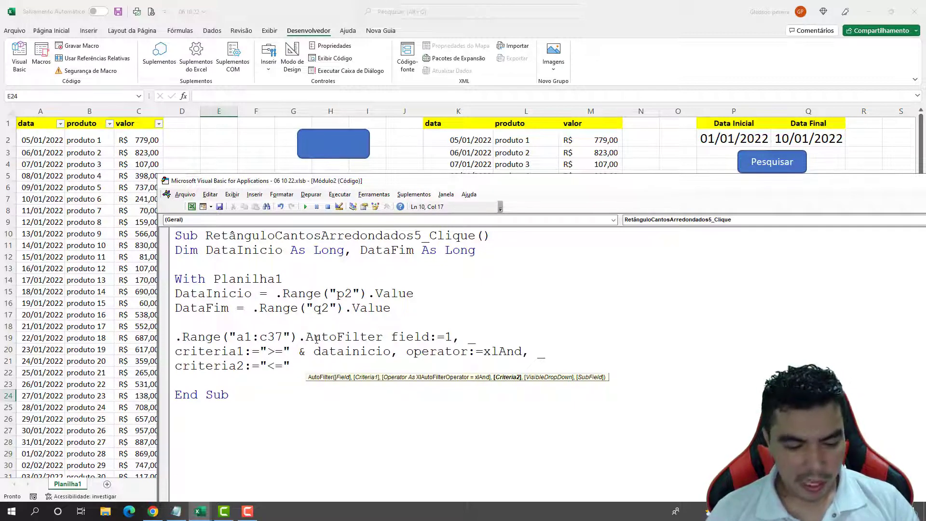
type("& dataf")
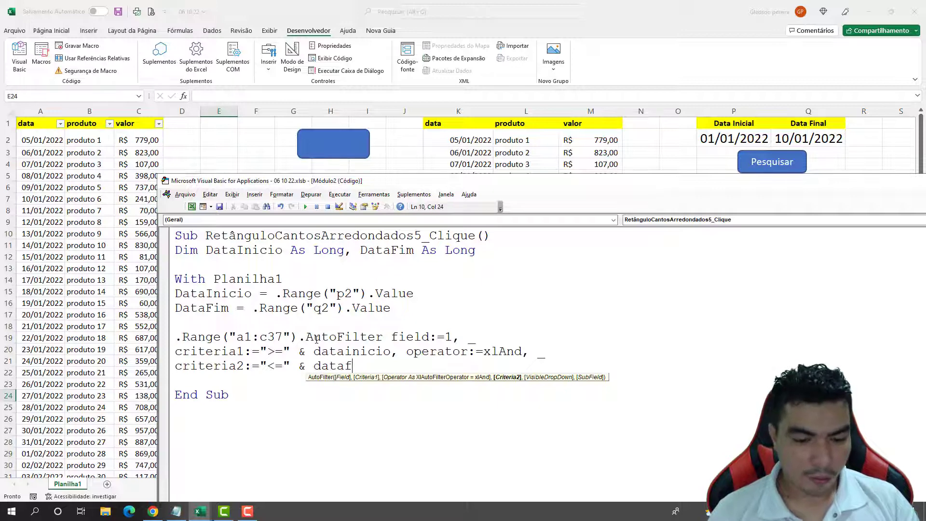
type("im")
key("Return")
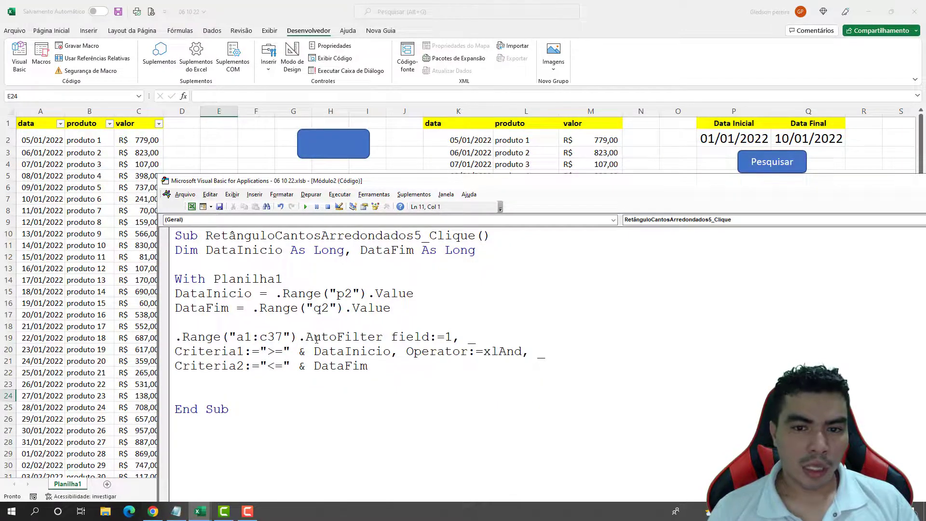
Close the With Planilha1 block with End With and return to the worksheet.
left_click_drag(196, 279, 175, 280)
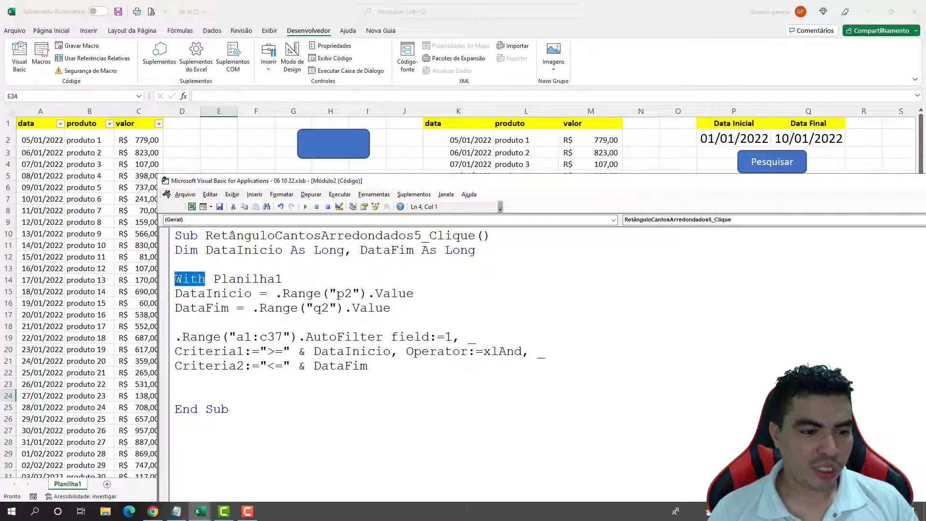
left_click(182, 382)
type("end")
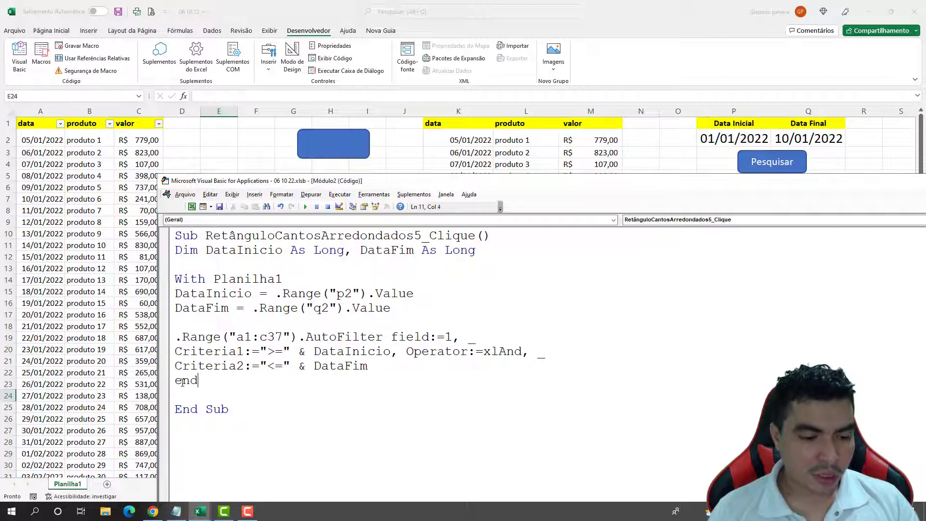
type(" with")
left_click(222, 328)
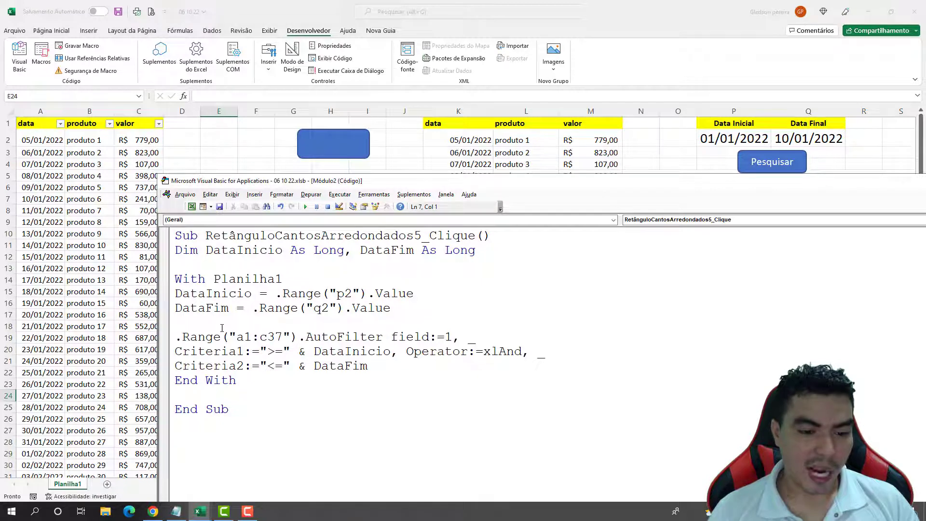
left_click(130, 294)
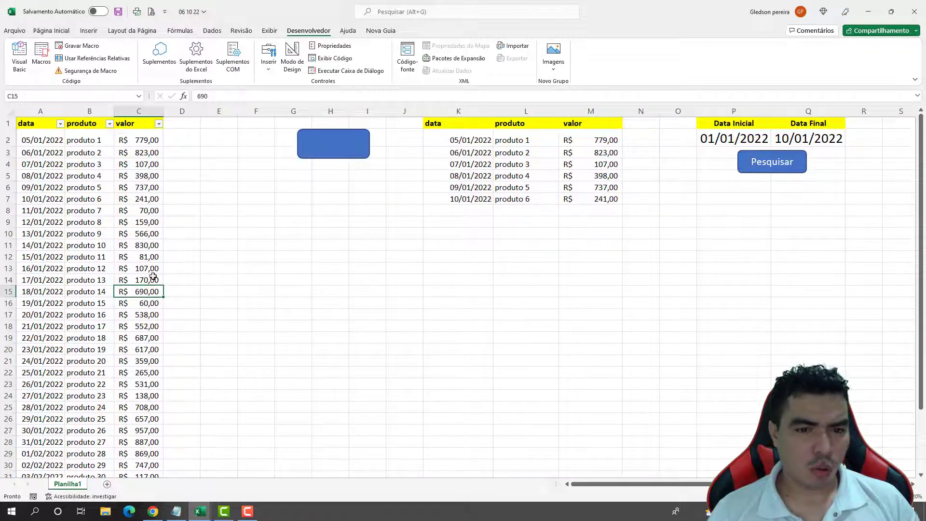
Run the rectangle's AutoFilter macro using the P2:Q2 date range.
left_click(251, 266)
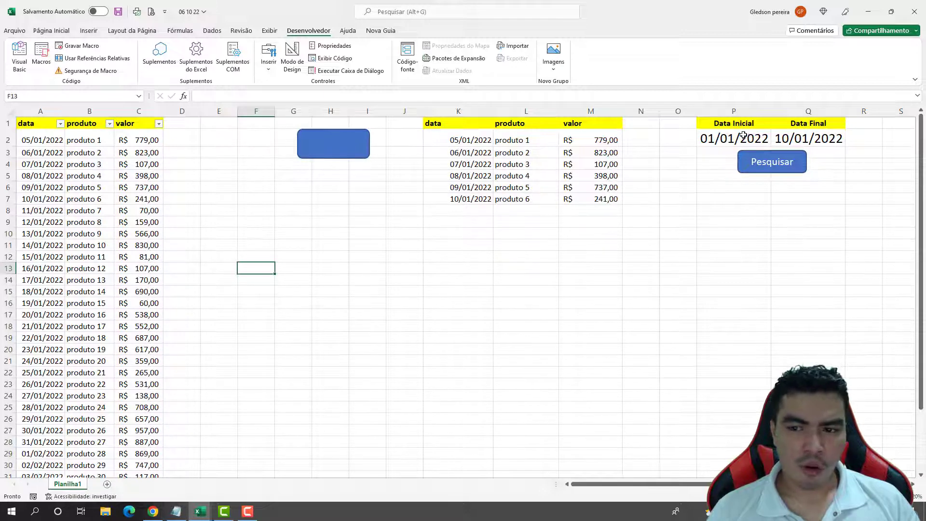
left_click_drag(743, 136, 795, 137)
left_click(688, 222)
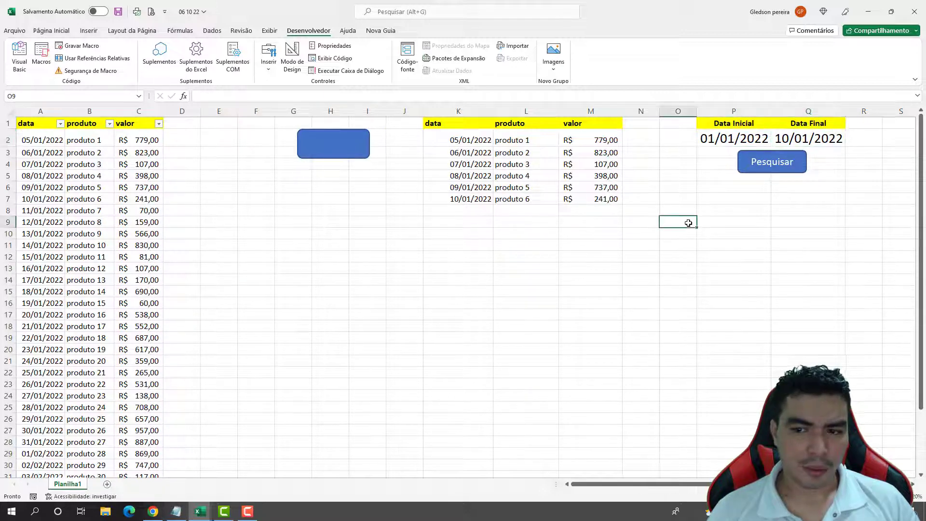
left_click(309, 153)
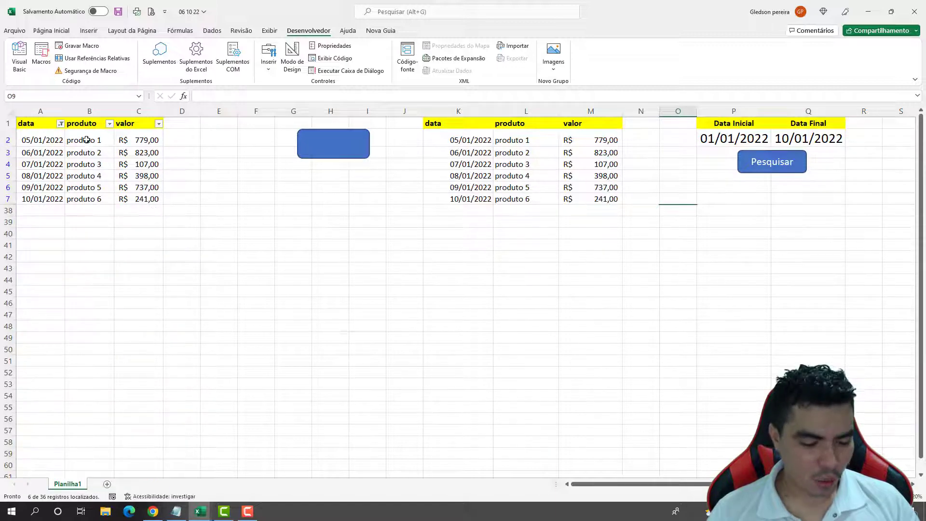
Check the six filtered rows dated 05/01/2022–10/01/2022, briefly opening Format Cells twice.
key("ctrl+1")
mouse_move(78, 87)
left_mouse_down()
mouse_move(70, 319)
mouse_move(318, 135)
mouse_move(133, 89)
mouse_move(67, 97)
left_mouse_up()
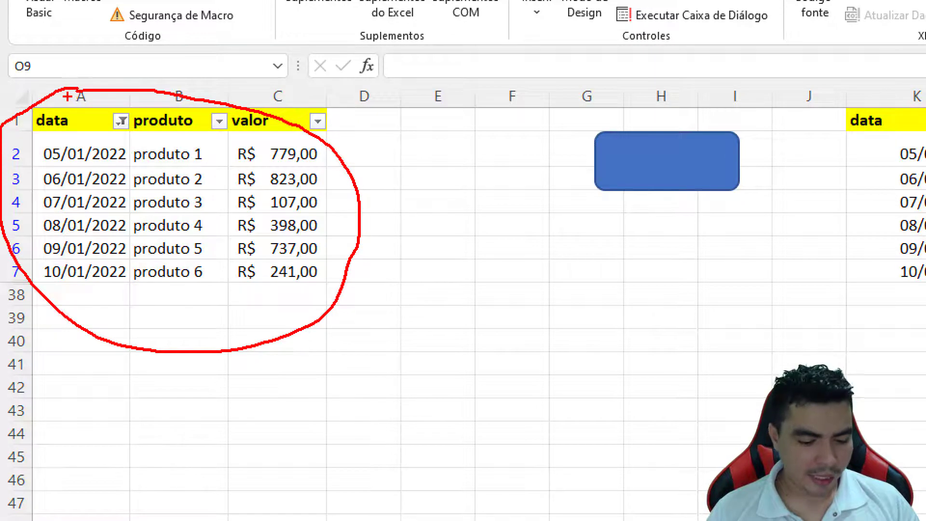
key("Escape")
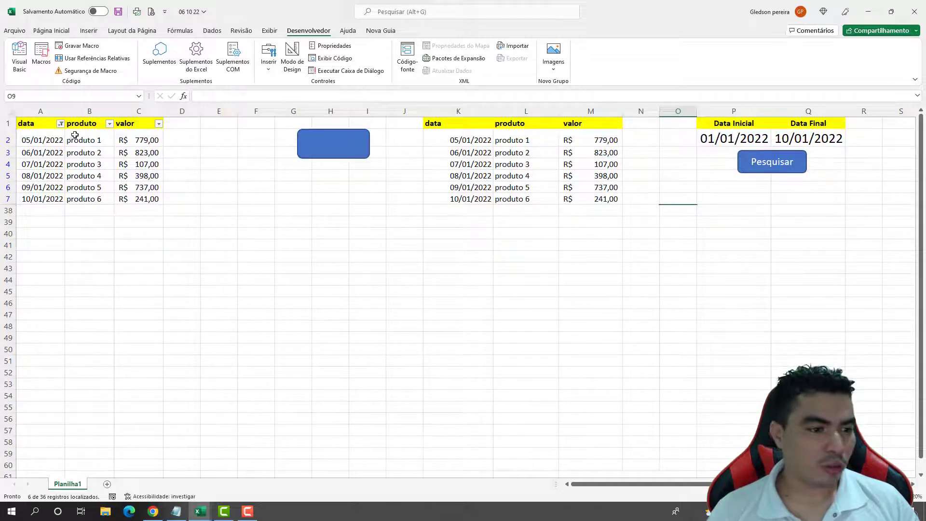
key("ctrl+1")
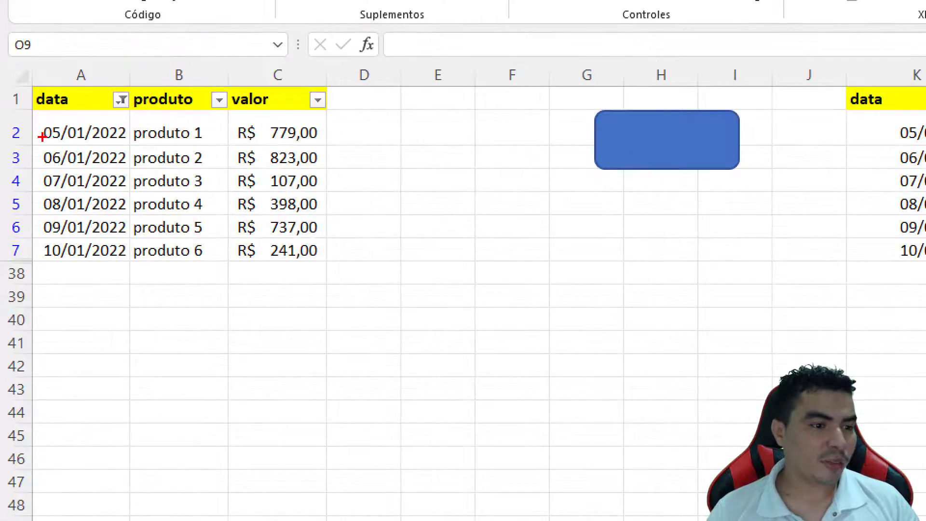
left_click_drag(43, 136, 1, 136)
key("Escape")
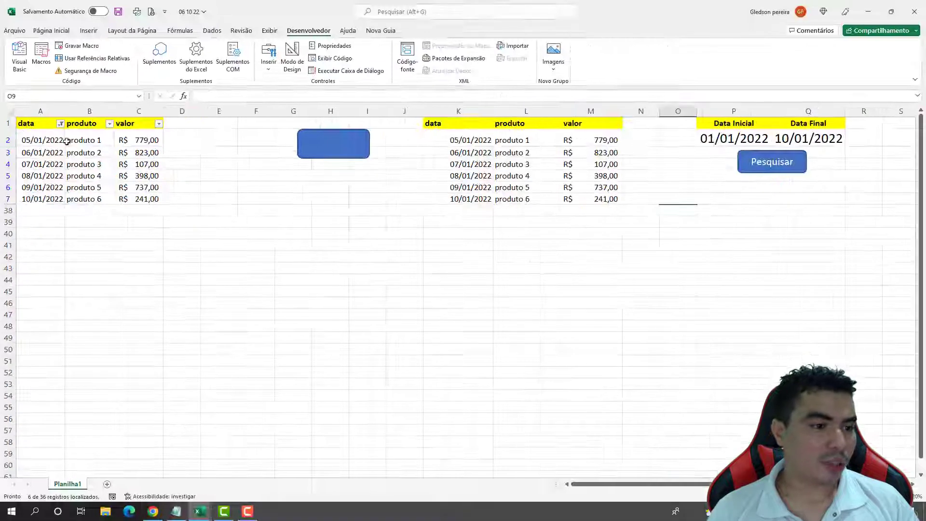
Clear the data column filter and change the dates to 01/02/2022 and 10/02/2022.
left_click(61, 125)
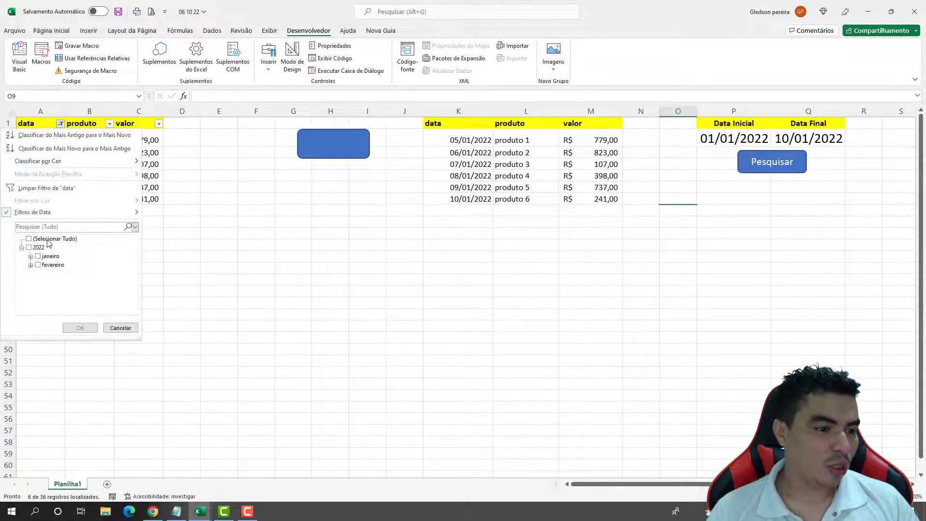
left_click(77, 326)
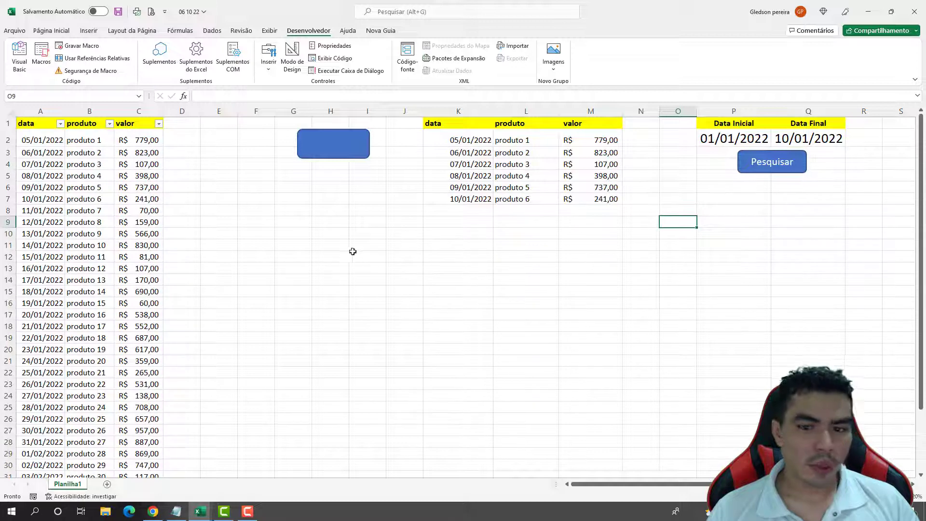
left_click(732, 139)
double_click(732, 140)
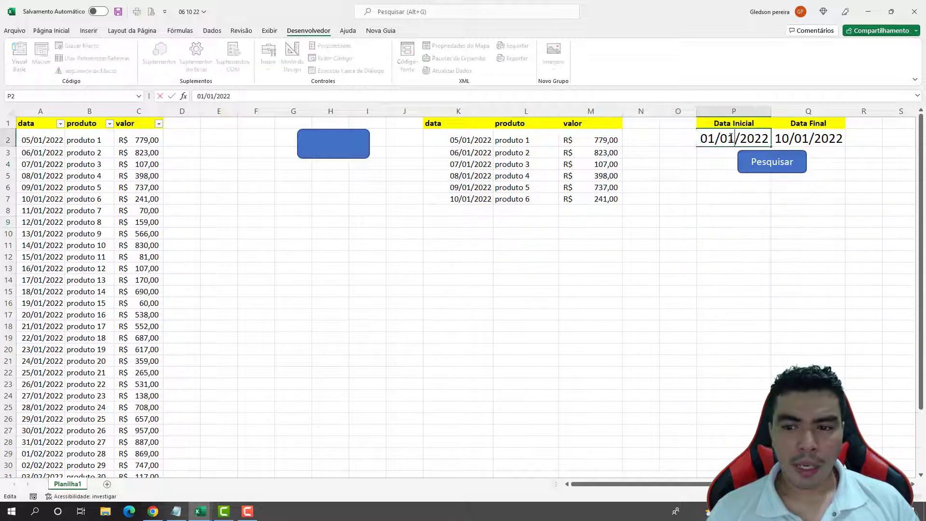
double_click(733, 139)
type("2")
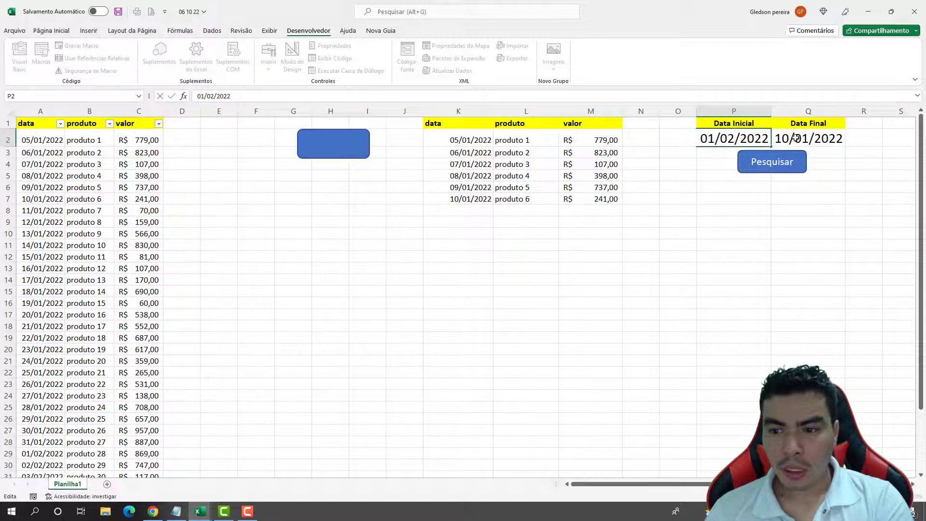
left_click(801, 138)
double_click(800, 138)
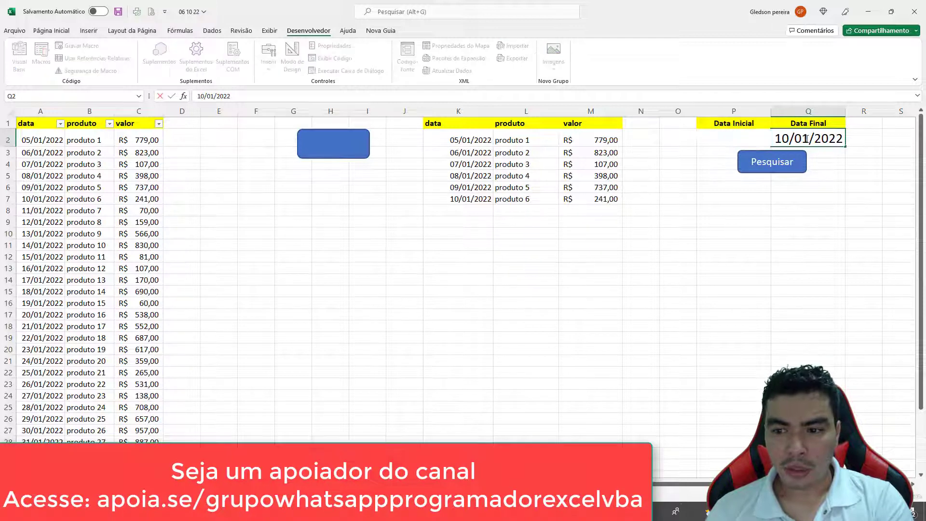
type("2")
left_click(791, 211)
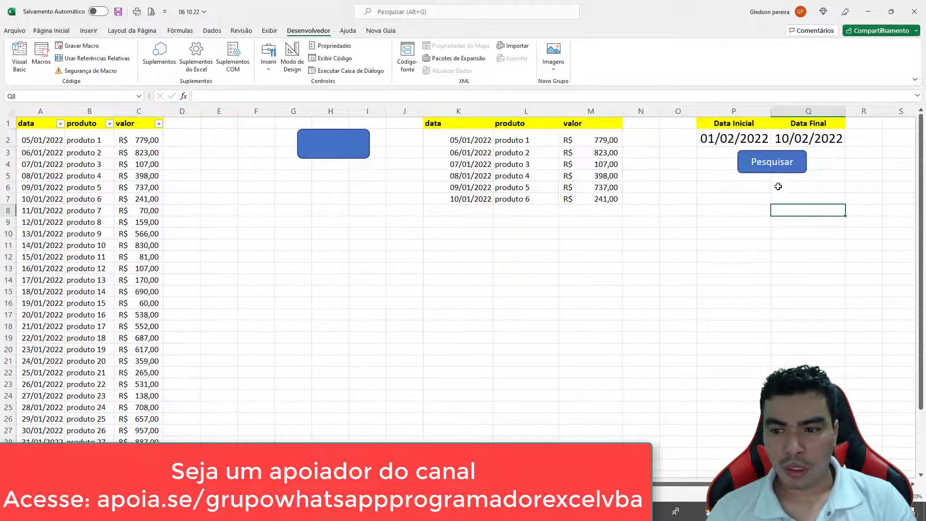
Run the Pesquisar macro to list February records produto 28–36 in K:M.
left_click(748, 173)
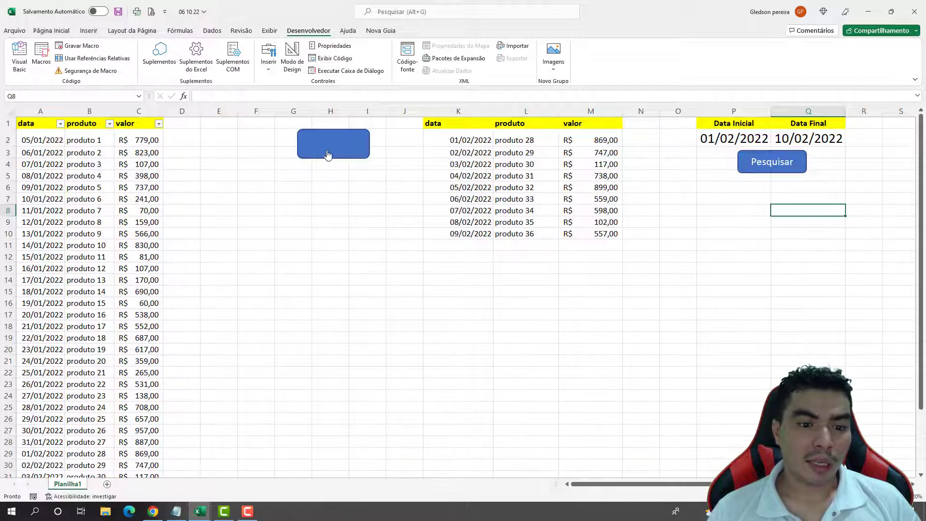
left_click(327, 153)
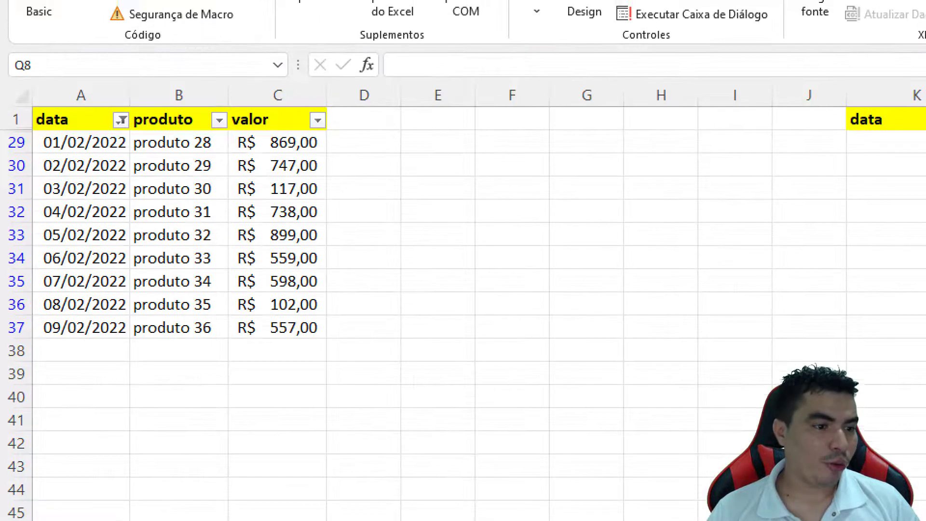
mouse_move(69, 84)
left_mouse_down()
mouse_move(413, 512)
mouse_move(310, 113)
left_mouse_up()
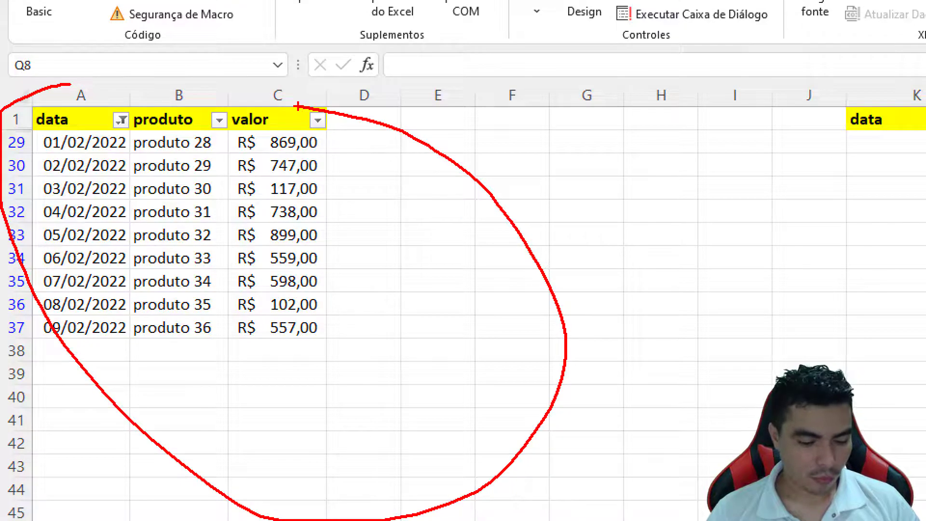
key("Escape")
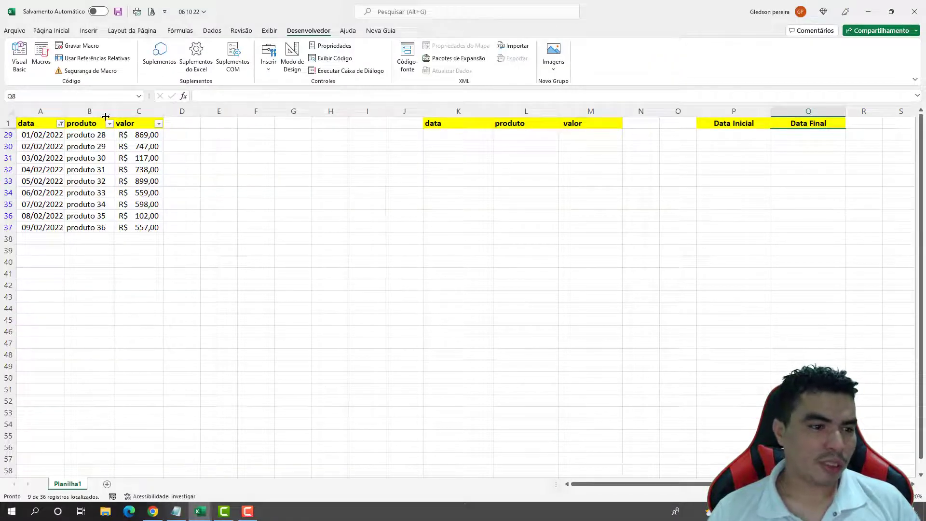
Clear the date filter with Select All so the whole table shows again.
left_click(61, 125)
left_click(56, 239)
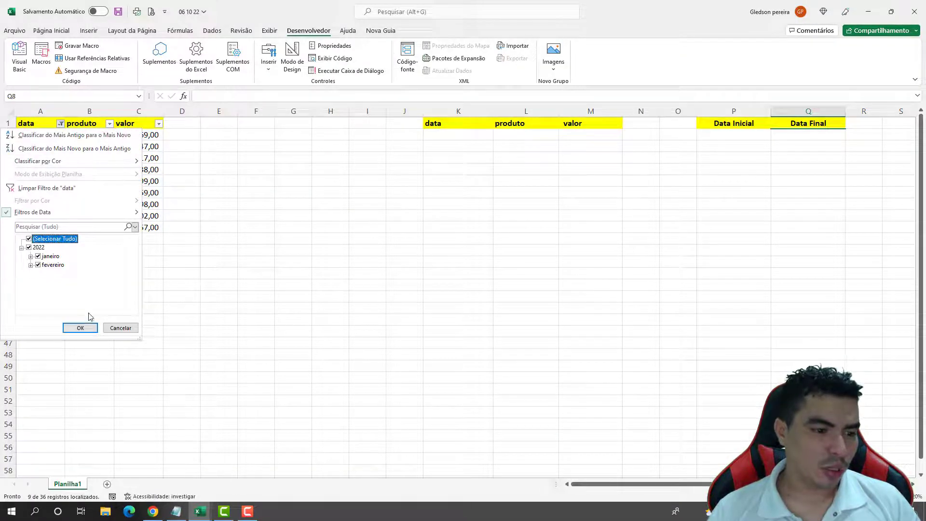
left_click(82, 328)
left_click(309, 153)
Set the blue rounded rectangle's placement to 'Don't move or size with cells' in Format Shape.
right_click(308, 152)
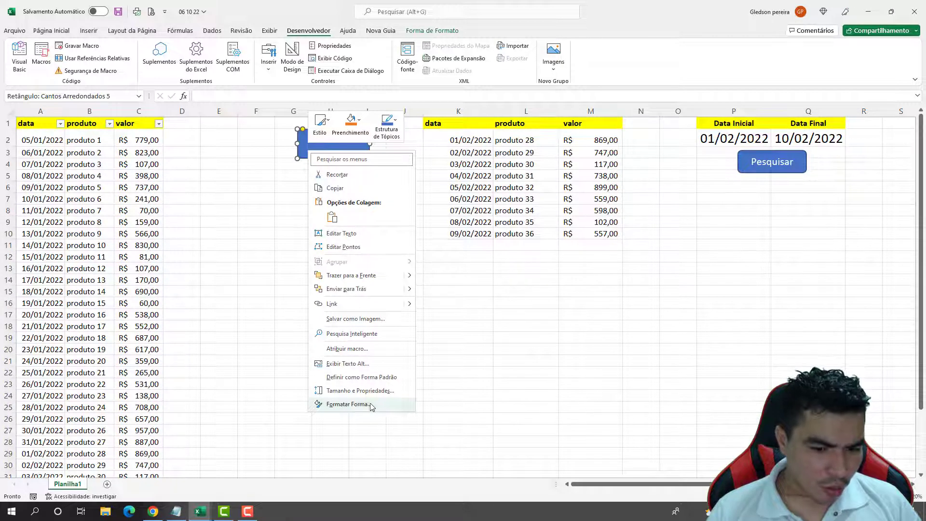
left_click(364, 390)
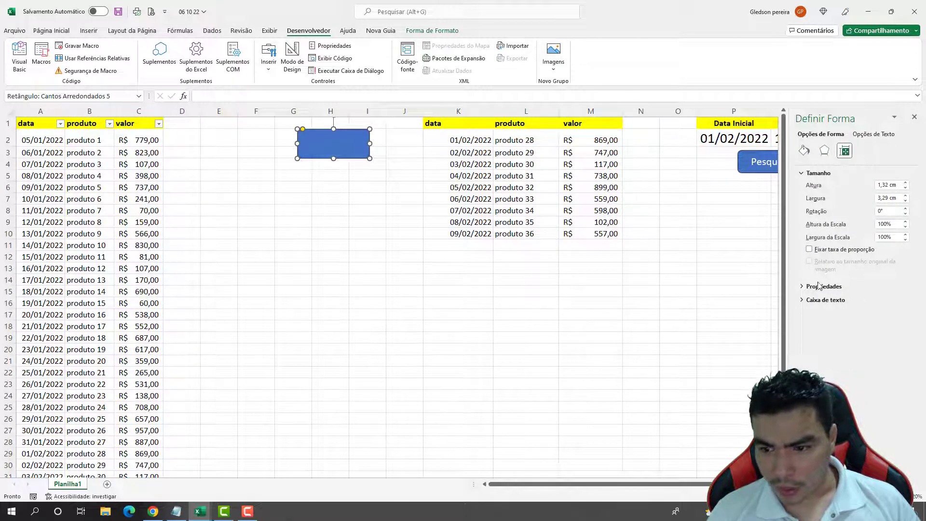
left_click(803, 286)
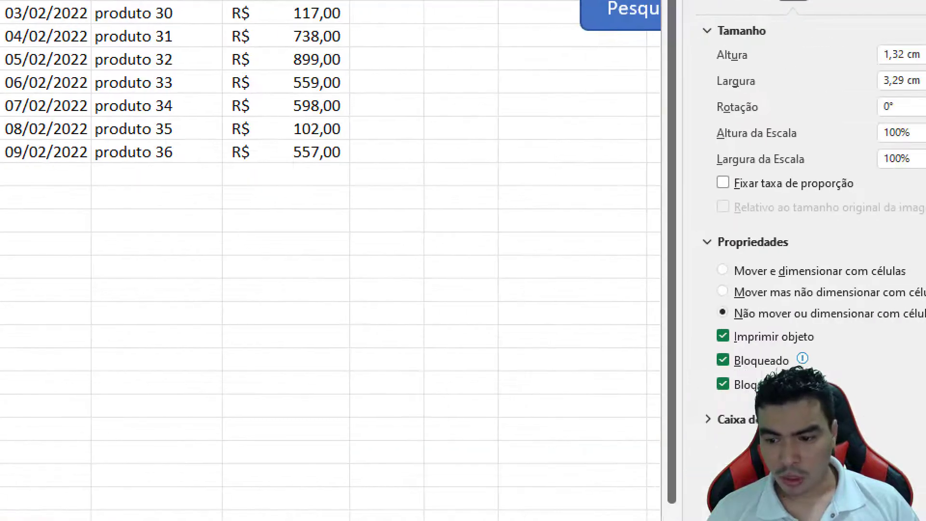
mouse_move(700, 303)
left_mouse_down()
mouse_move(659, 307)
mouse_move(654, 292)
left_mouse_up()
key("Escape")
key("Escape")
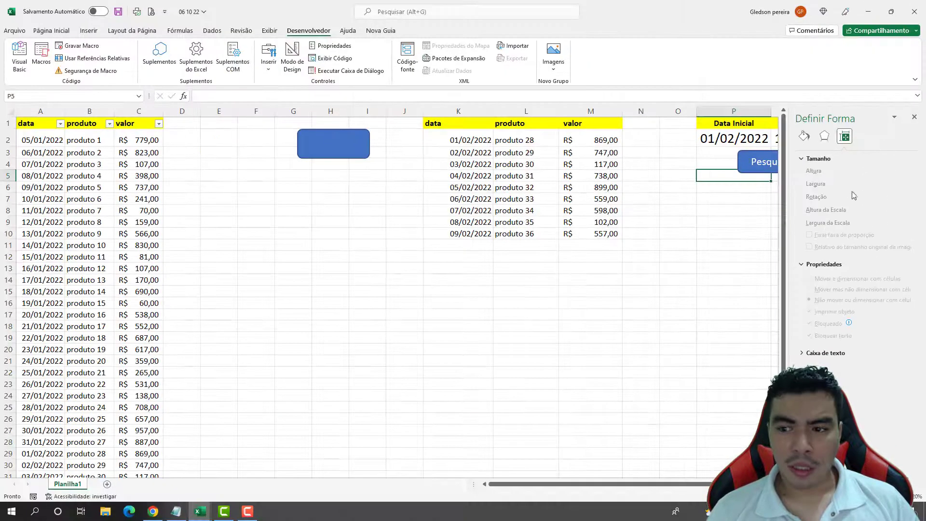
Change the start date in P2 to 01/01/2022 and rerun the filter macro.
left_click(914, 118)
double_click(730, 138)
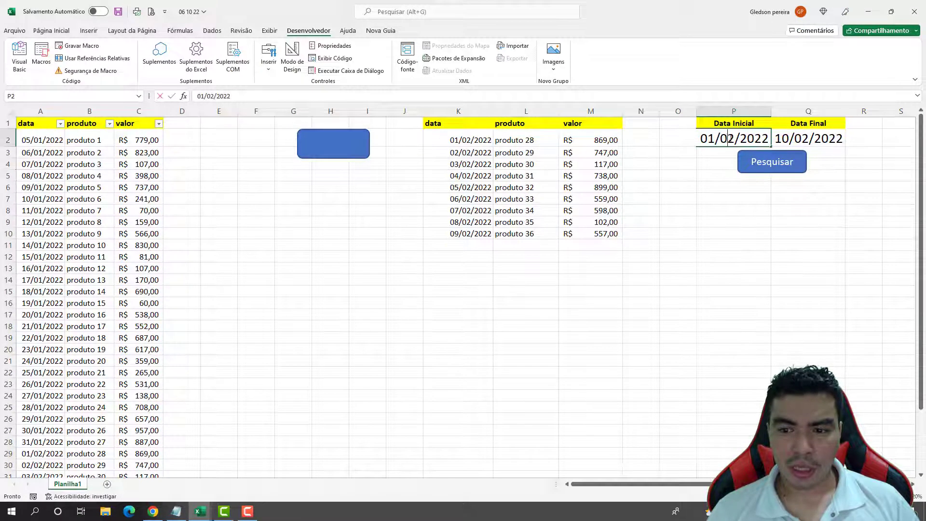
key("BackSpace")
type("1")
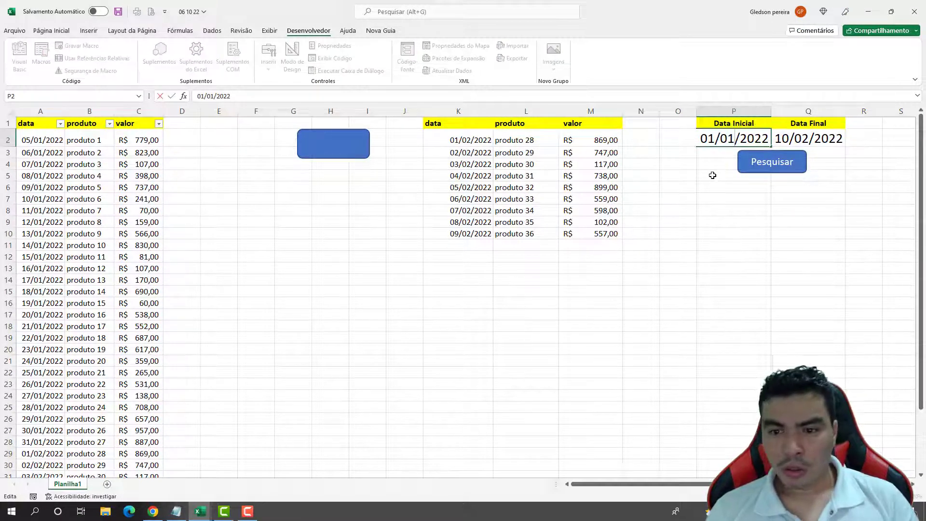
left_click(711, 175)
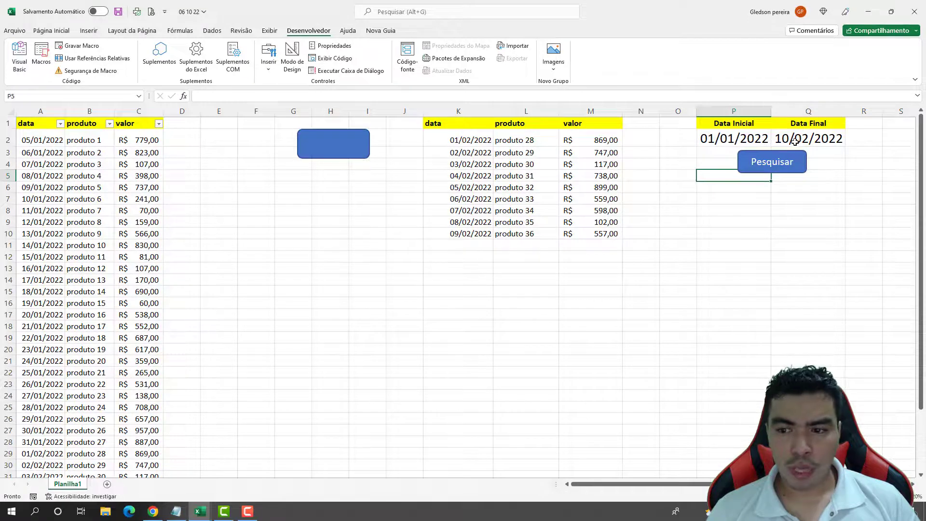
left_click(347, 154)
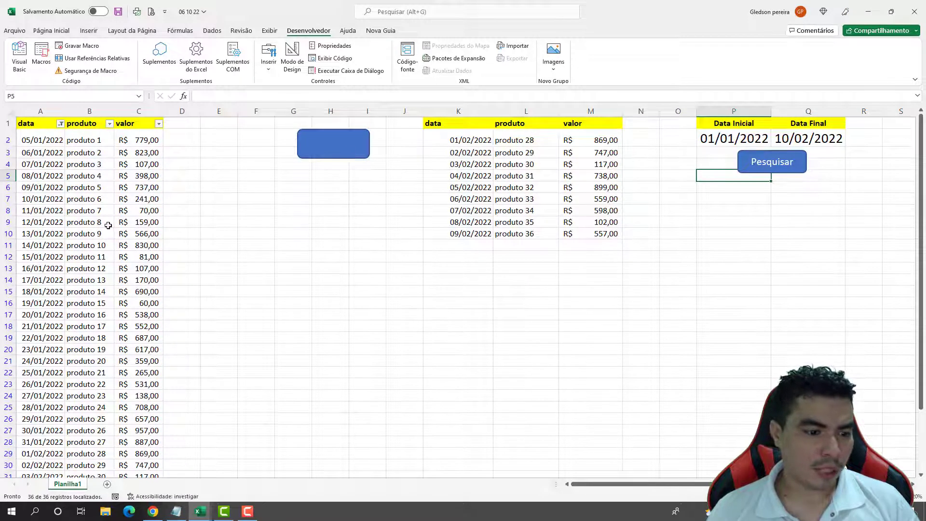
scroll(108, 225, "down", 3)
scroll(107, 236, "up", 3)
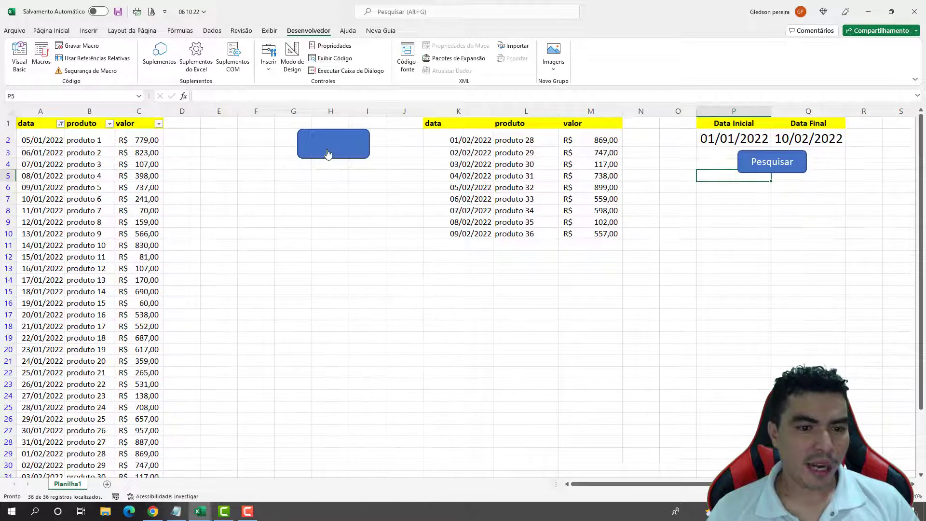
Set the end date in Q2 to 01/02/2022 and rerun the filter, leaving 28 of 36 records.
double_click(796, 137)
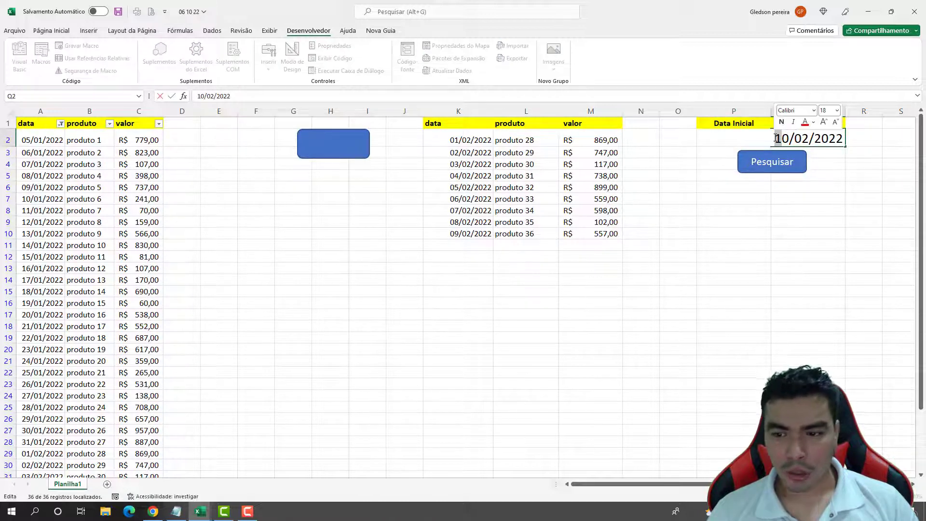
key("BackSpace")
type("01")
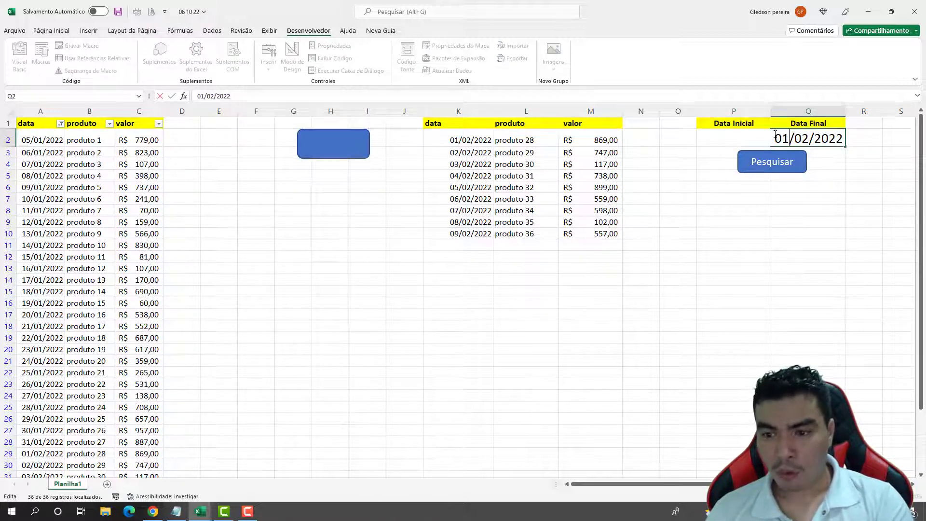
left_click(781, 231)
left_click(353, 159)
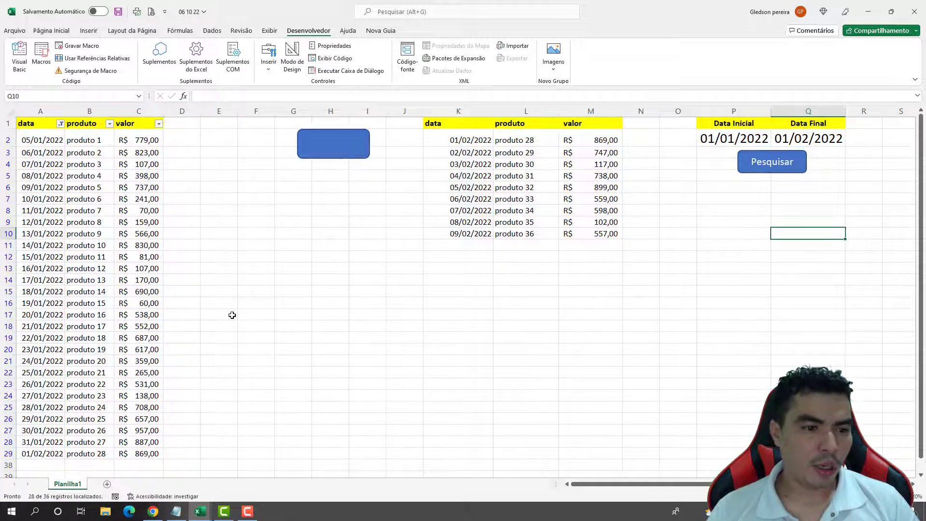
Open the Visual Basic editor and position it to review the RetânguloCantosArredondados5_Clique macro code.
left_click(19, 57)
left_click_drag(283, 182, 280, 162)
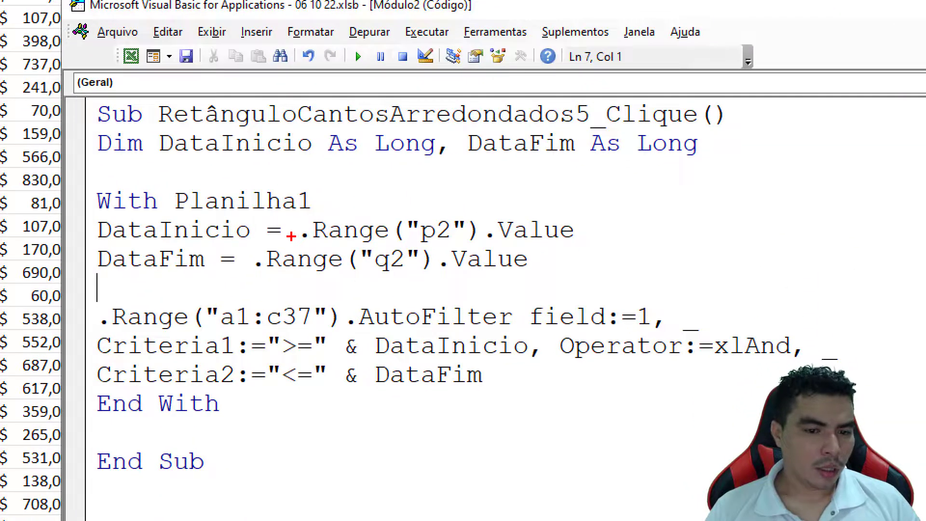
left_click_drag(285, 323, 391, 328)
left_click_drag(423, 244, 656, 257)
left_click_drag(254, 272, 561, 272)
mouse_move(131, 294)
left_mouse_down()
mouse_move(74, 316)
mouse_move(154, 333)
mouse_move(298, 337)
mouse_move(357, 303)
mouse_move(172, 284)
mouse_move(110, 288)
left_mouse_up()
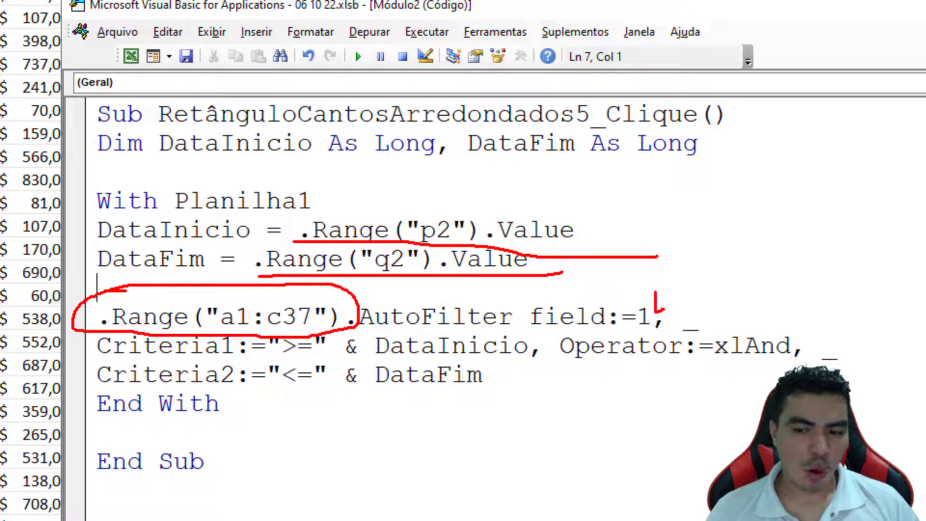
left_click_drag(669, 305, 718, 250)
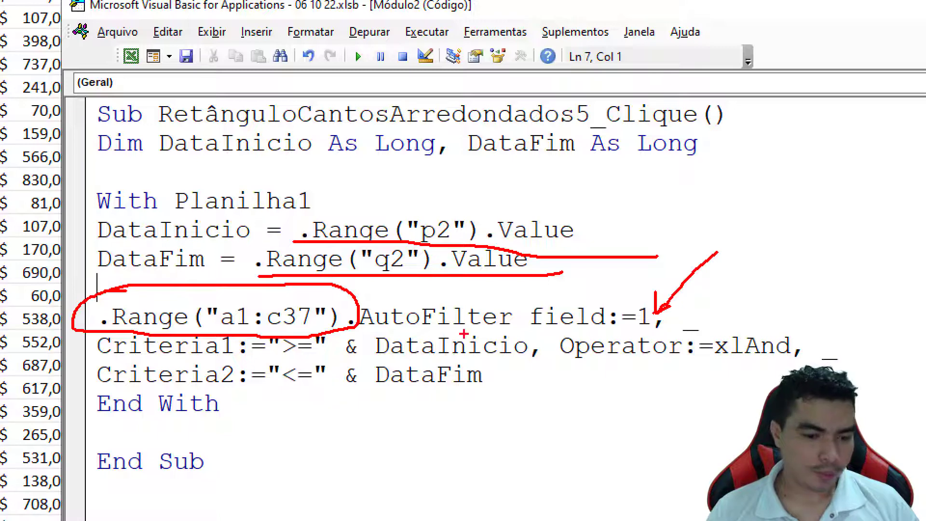
left_click_drag(95, 361, 185, 359)
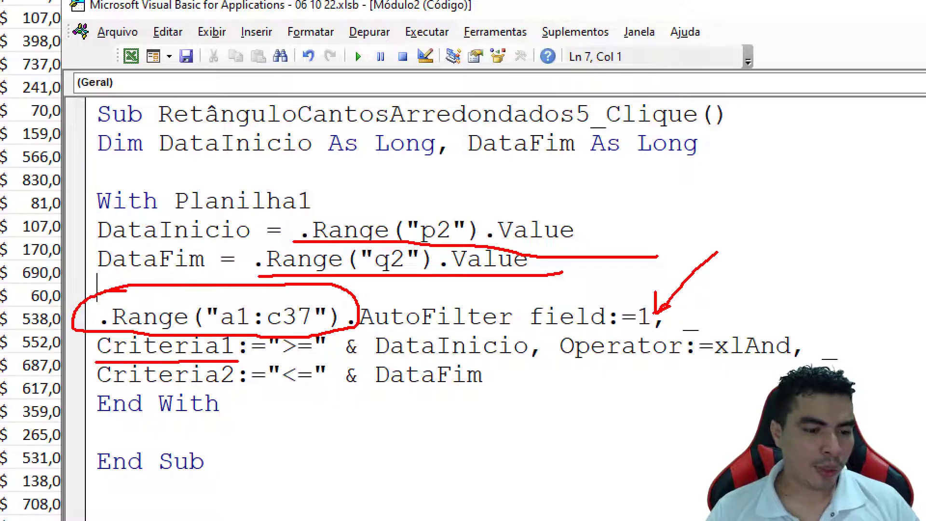
left_click_drag(101, 390, 217, 396)
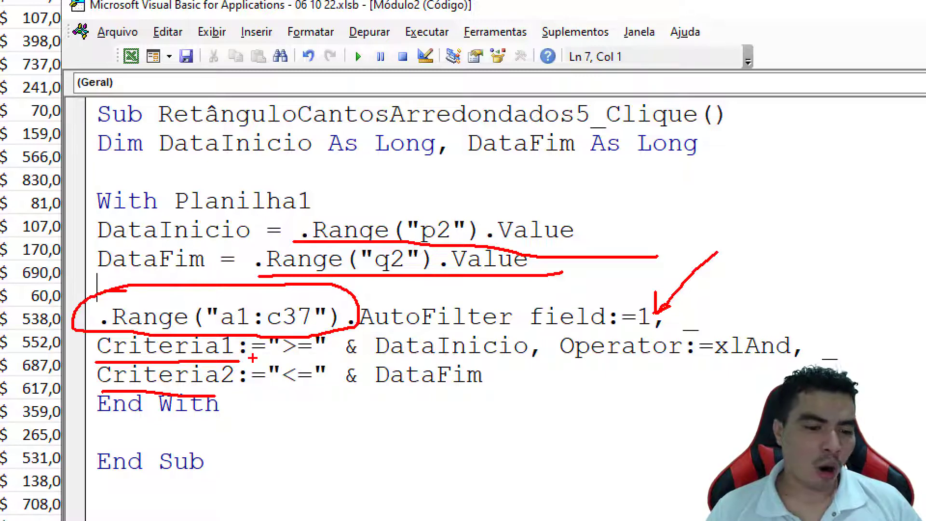
left_click_drag(389, 357, 534, 358)
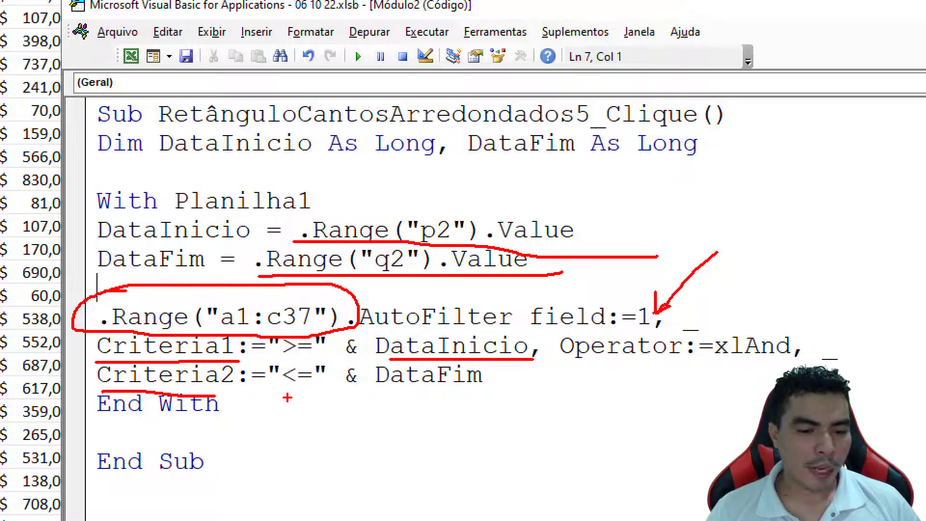
left_click_drag(370, 398, 474, 398)
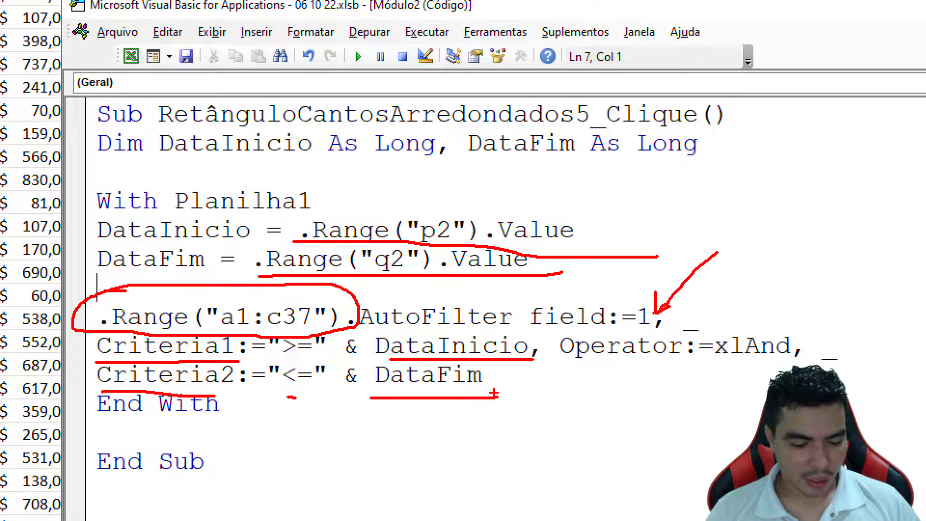
key("Escape")
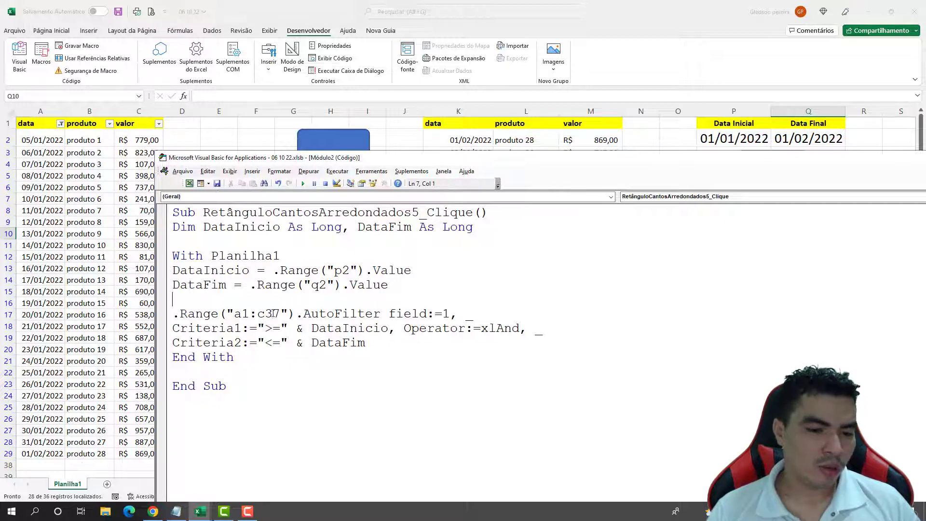
Replace the hard-coded row 37 in the range with the start of & .Range("a" & .Rows.
left_click(274, 313)
left_click_drag(264, 313, 278, 313)
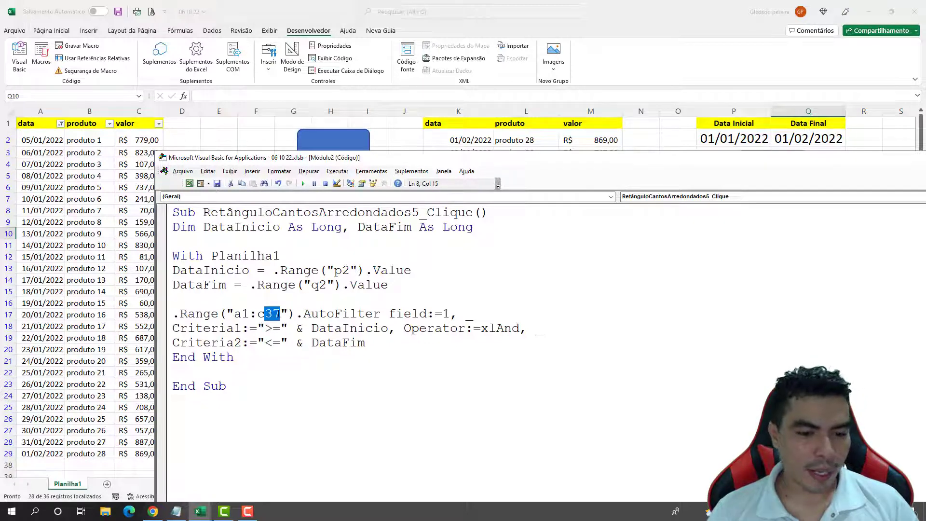
key("BackSpace")
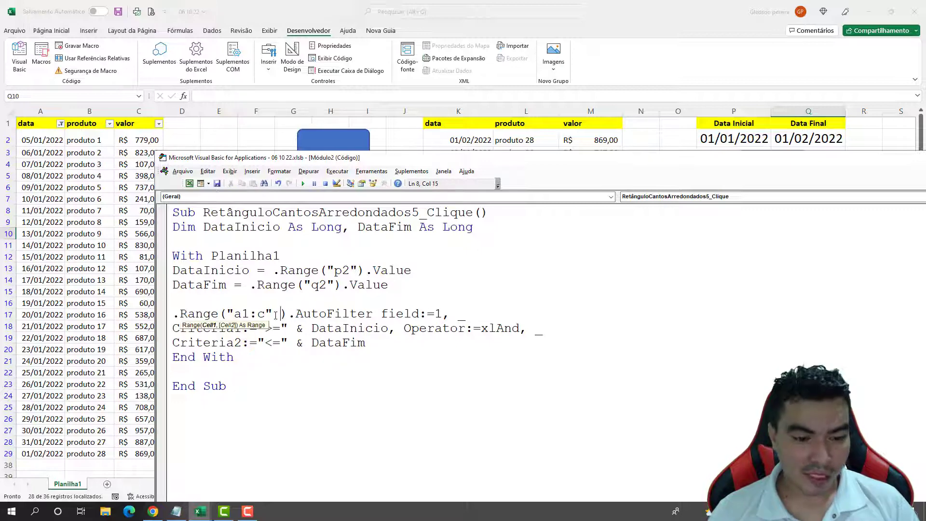
type("&")
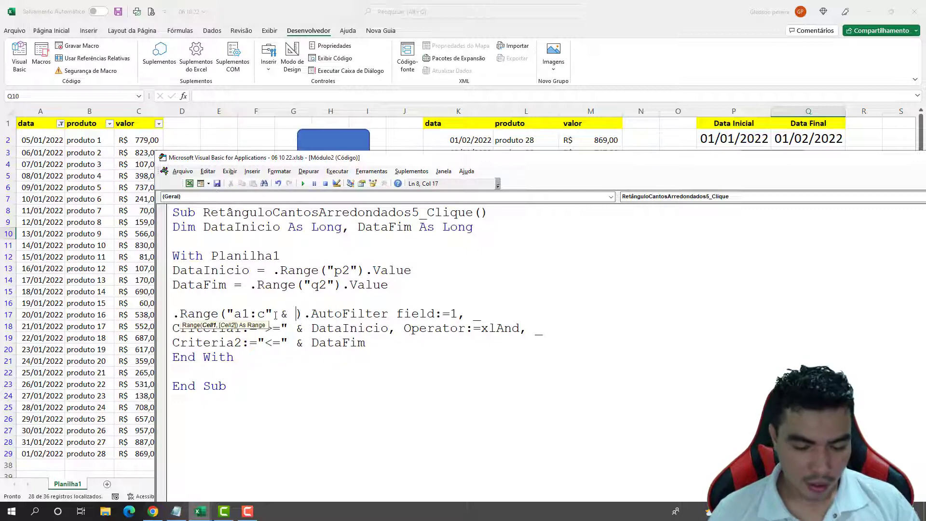
type(" .ra")
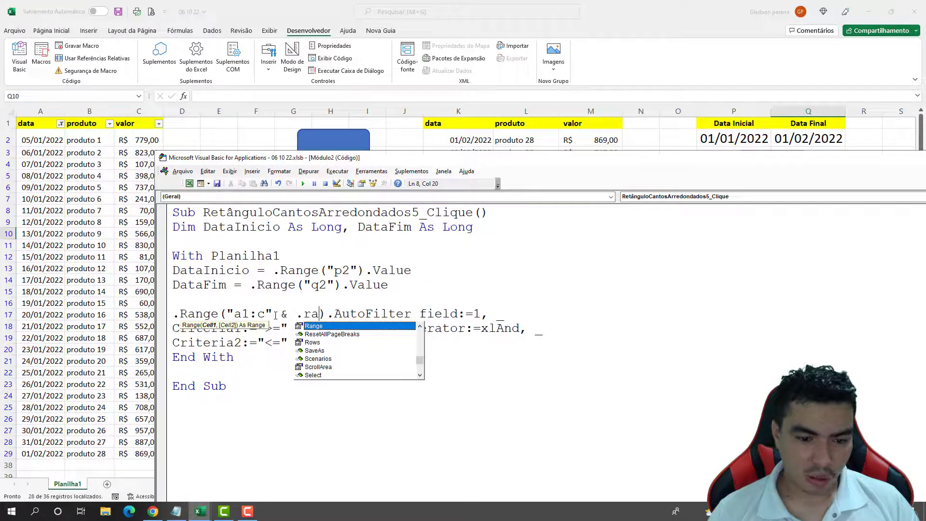
key("Tab")
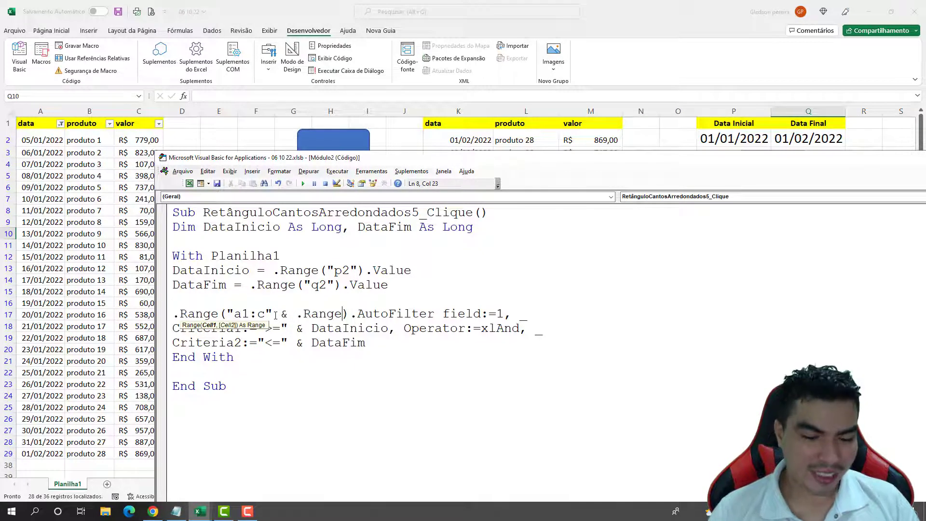
type("(")
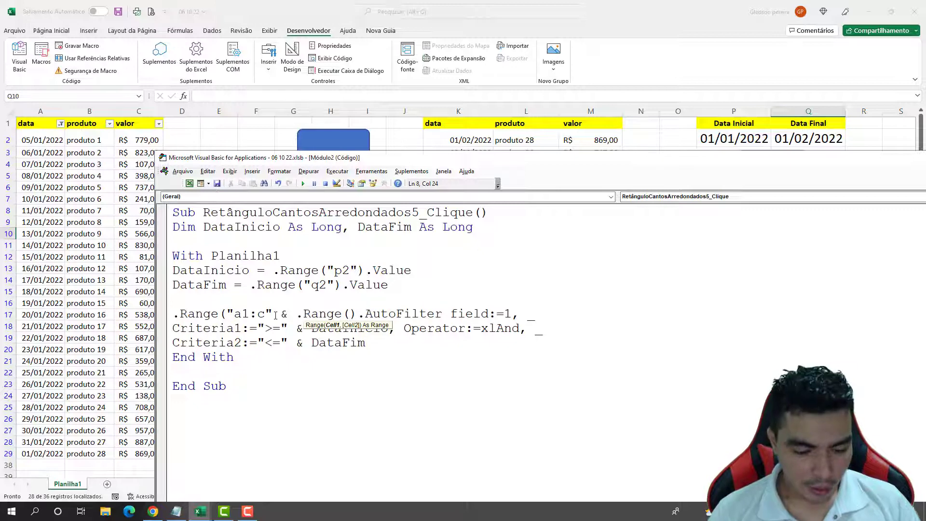
type("\"")
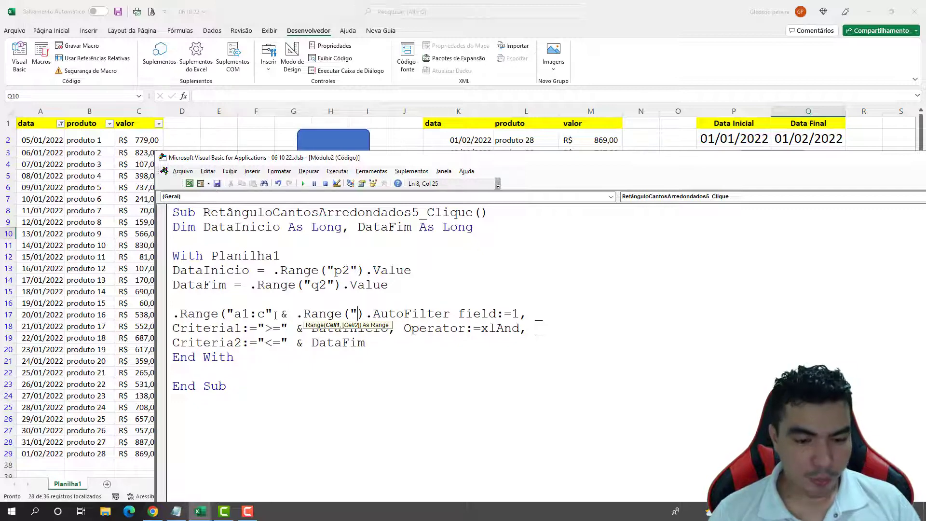
type("a\"")
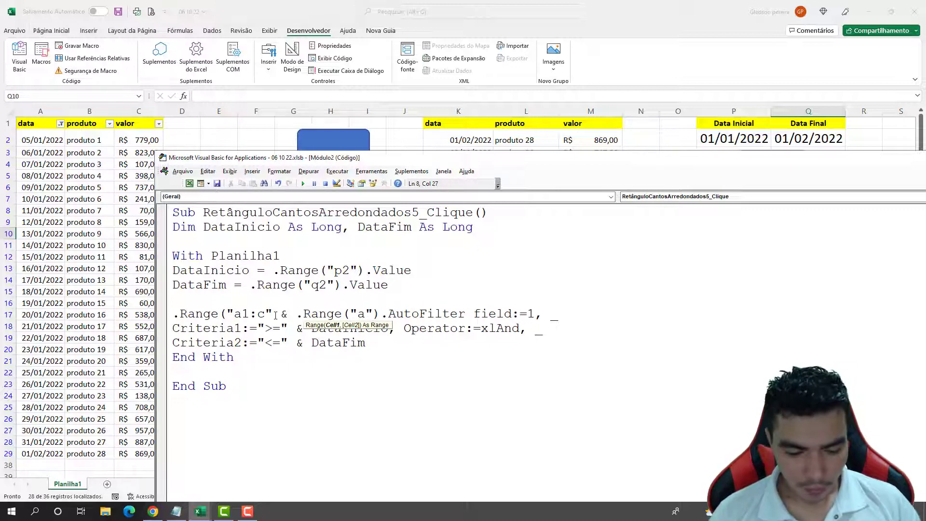
type(" &")
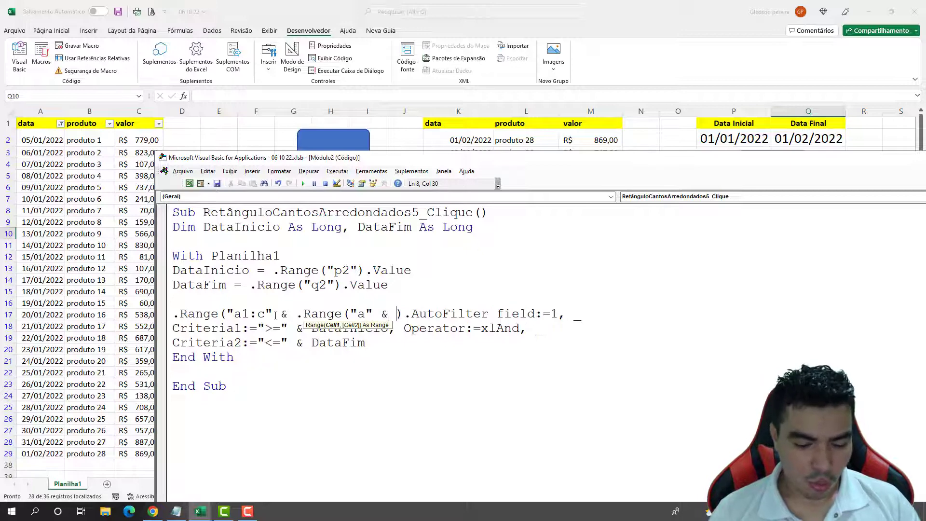
type(" .row")
key("Tab")
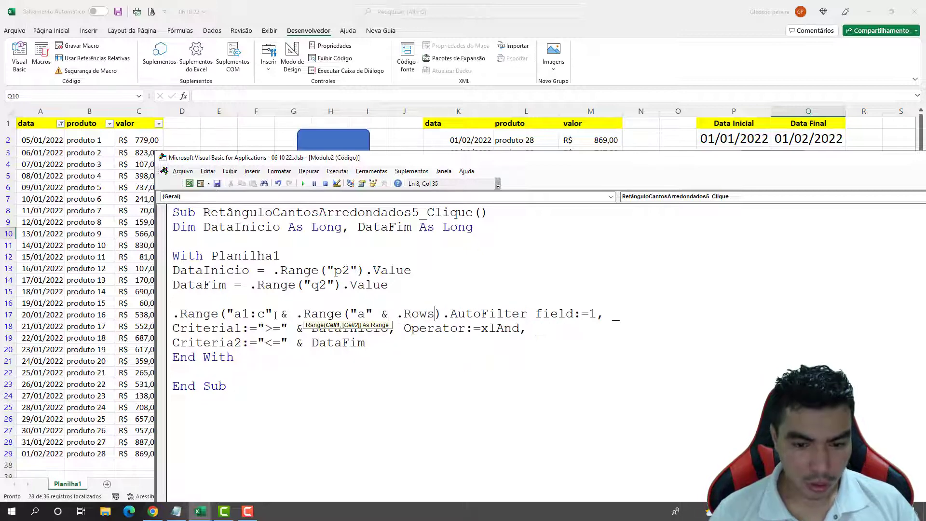
Finish the last-row expression as .Rows.Count).End(xlUp).Row) and highlight it.
type(".co")
key("Tab")
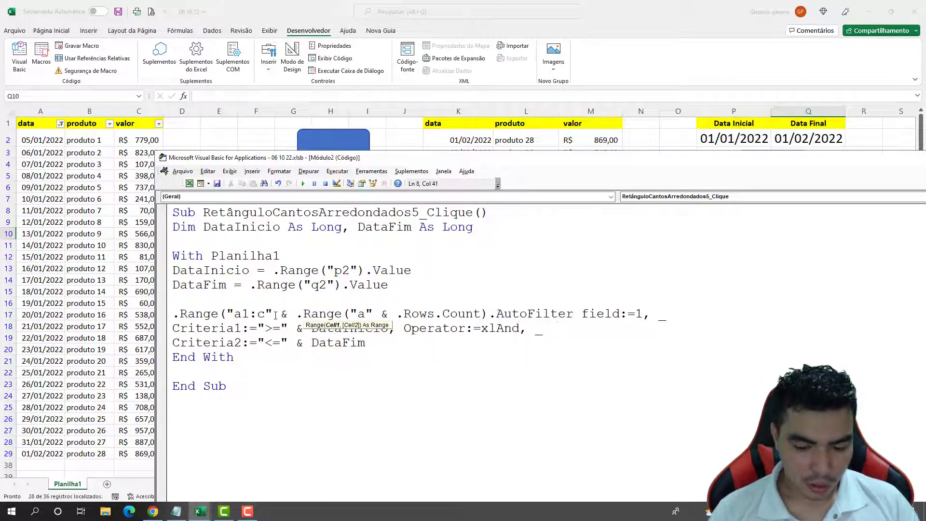
type(").e).")
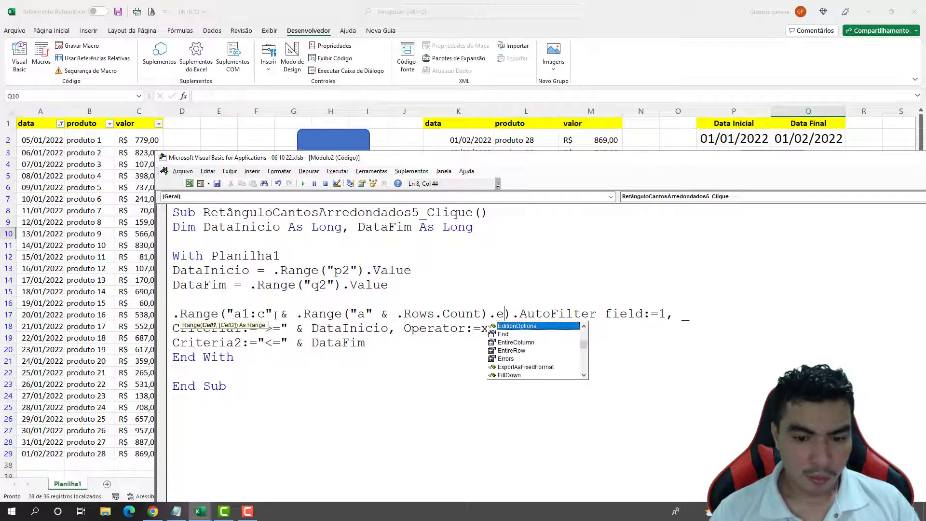
type("nd(")
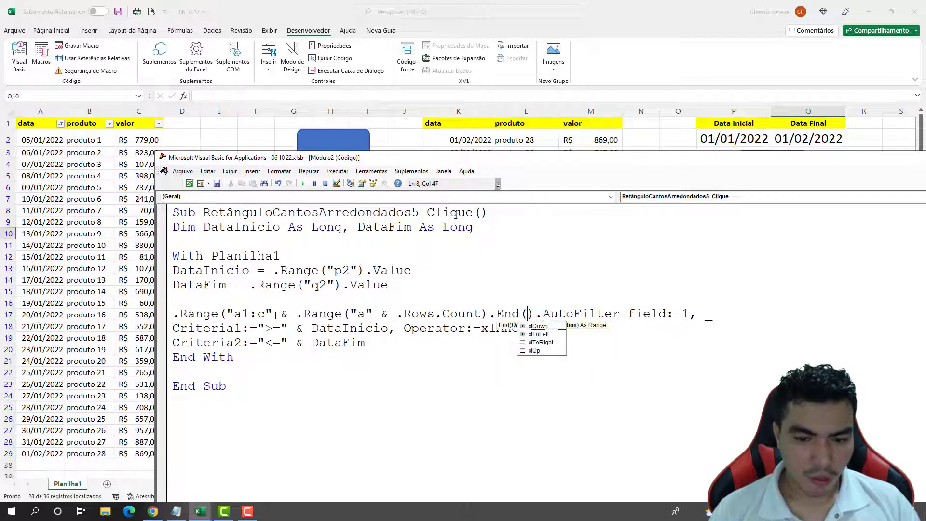
key("Down")
key("Down")
key("Down")
key("Tab")
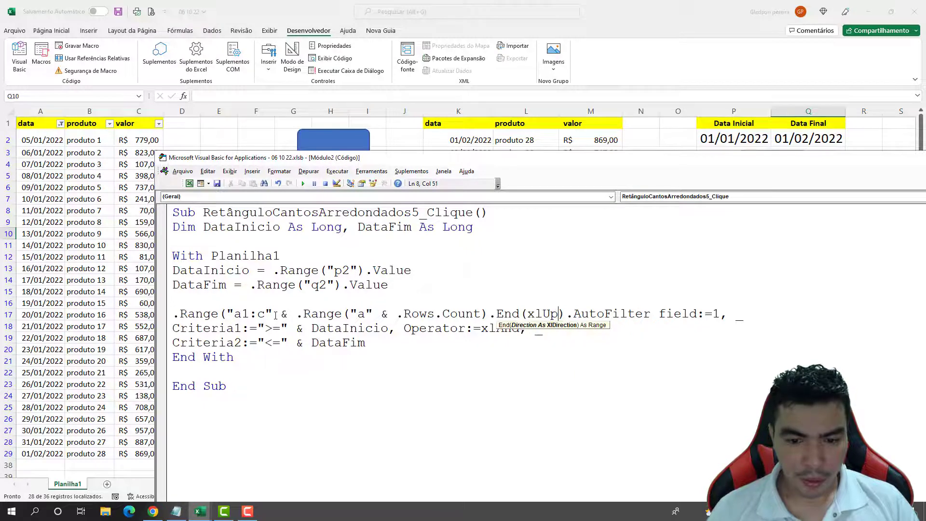
type(").")
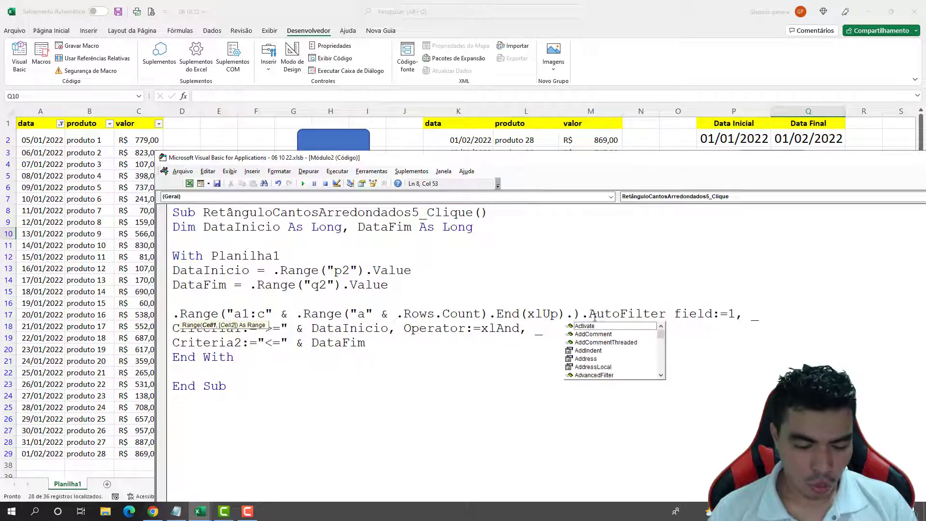
type("row")
left_click(599, 274)
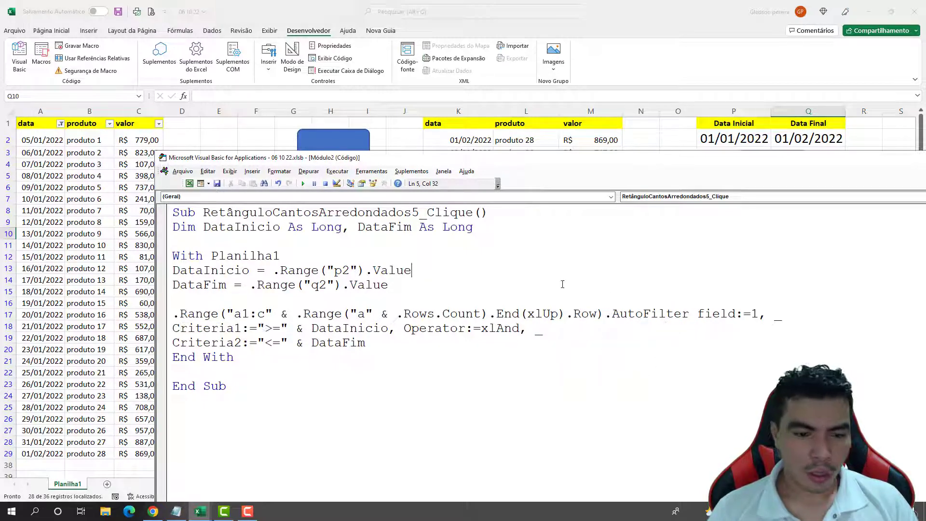
left_click_drag(295, 313, 593, 316)
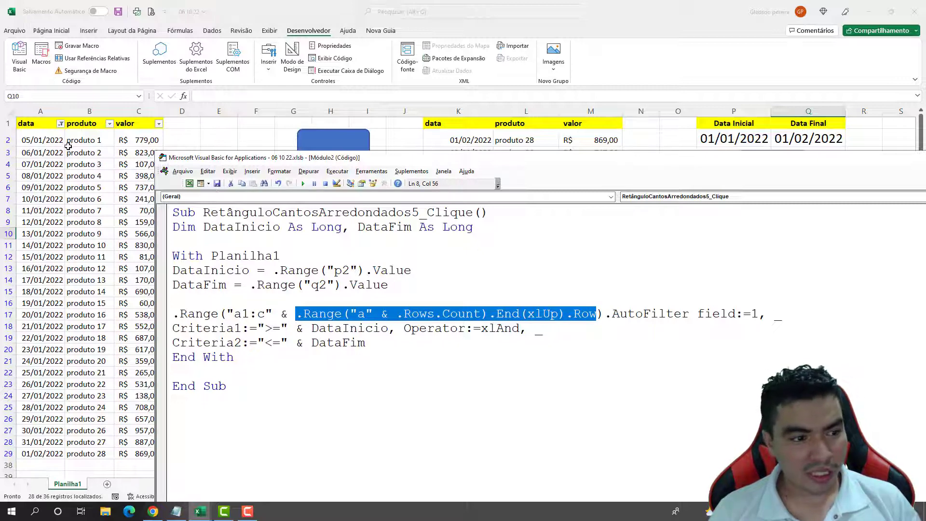
Back on the worksheet, clear the date filter and rerun the Pesquisar macro.
left_click(106, 204)
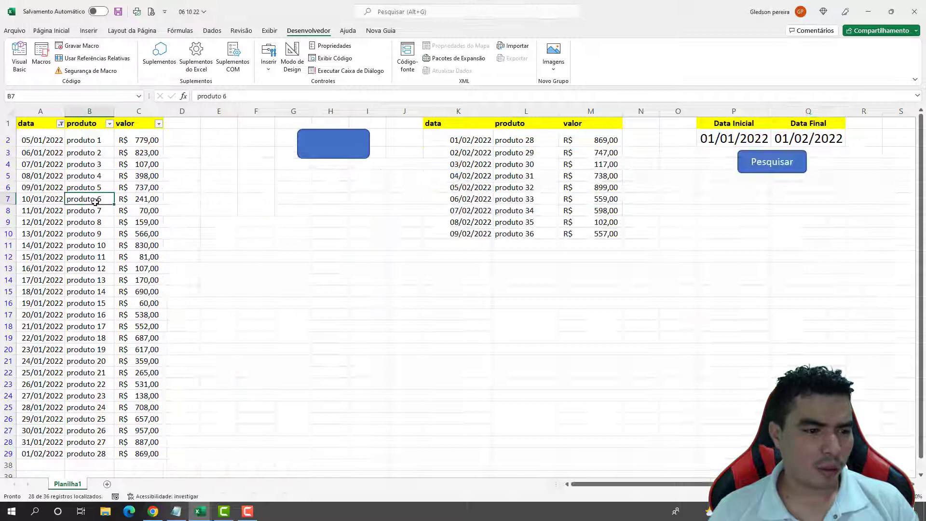
left_click(60, 124)
left_click(55, 238)
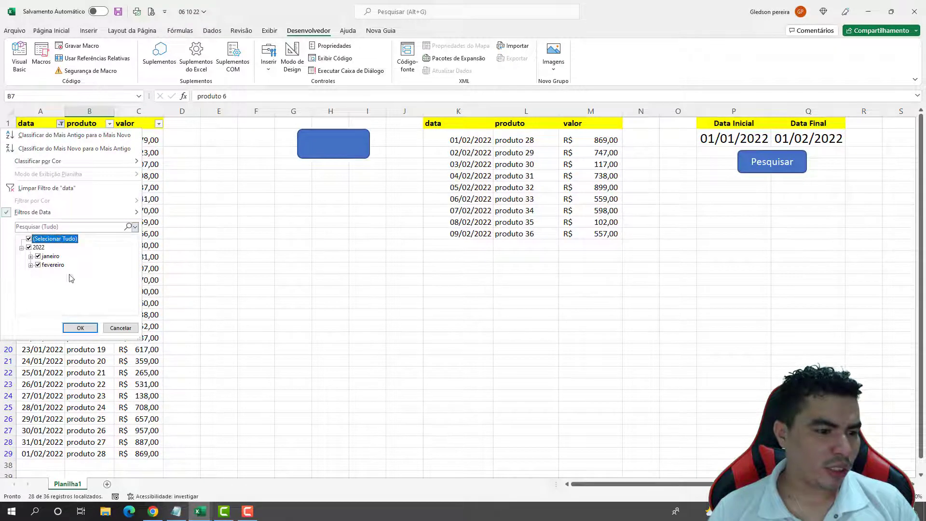
left_click(80, 328)
left_click(293, 314)
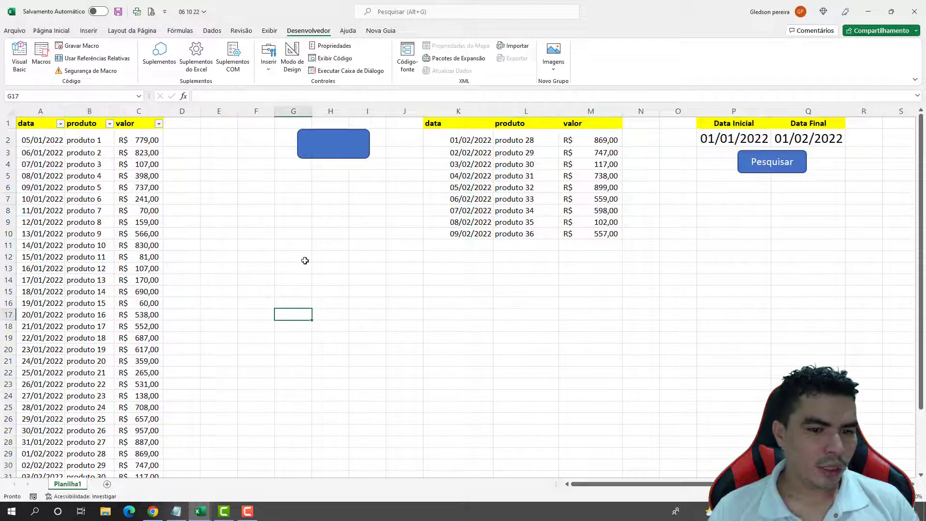
left_click(344, 157)
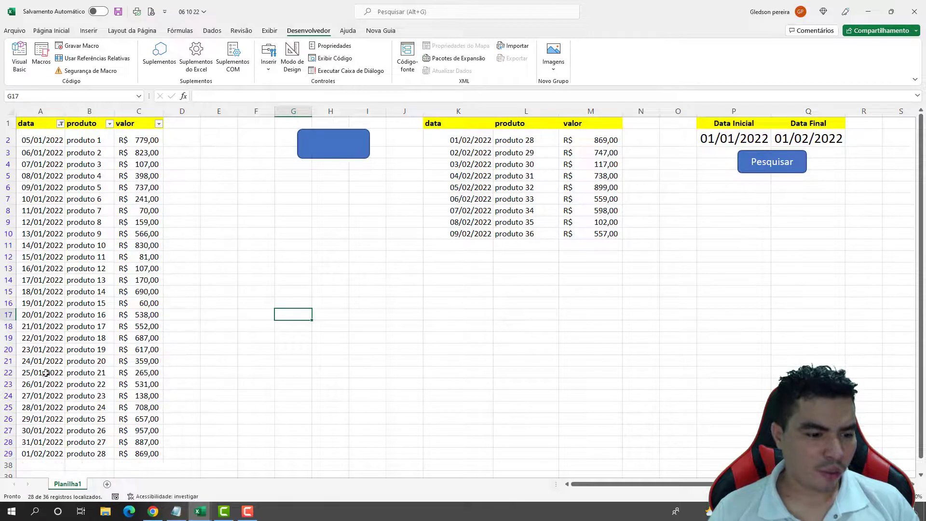
Change Data Final in Q2 to 10/01/2022 and run Pesquisar.
left_click(797, 136)
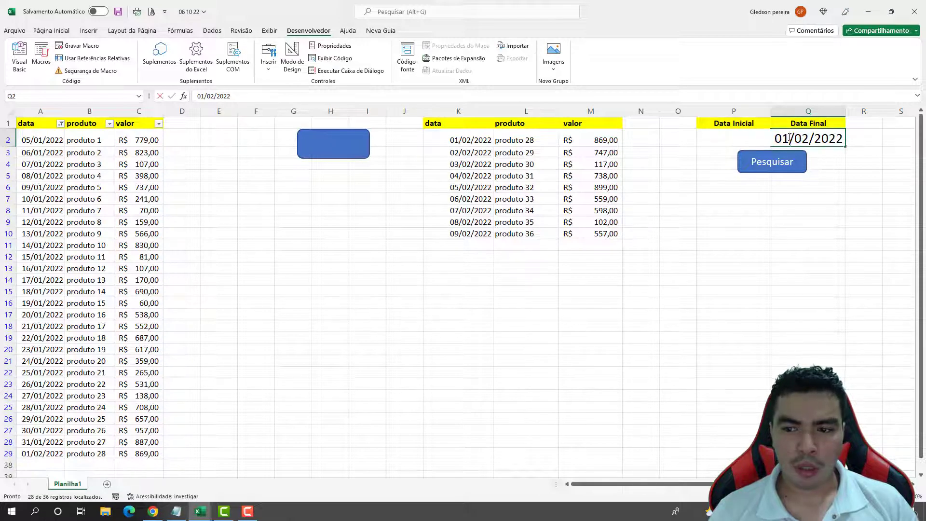
double_click(787, 138)
key("BackSpace")
type("0")
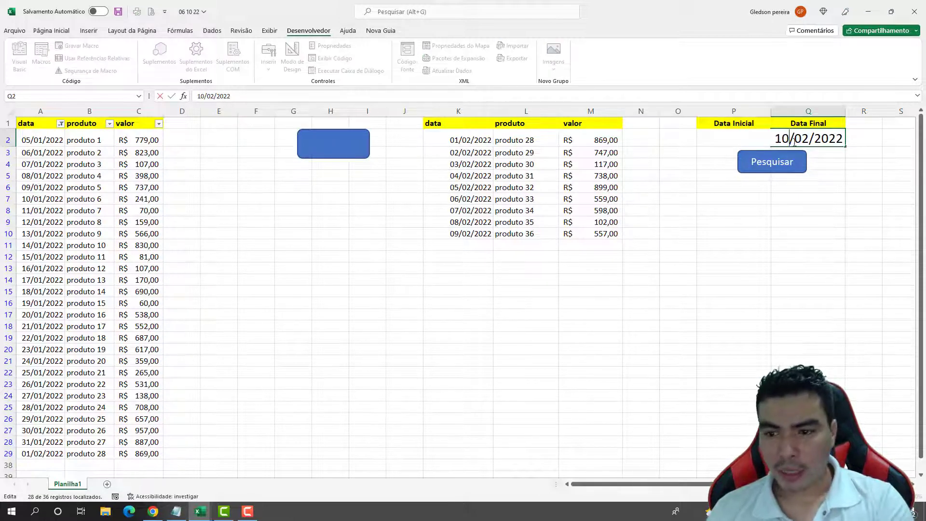
left_click_drag(810, 138, 801, 138)
type("1")
left_click(790, 221)
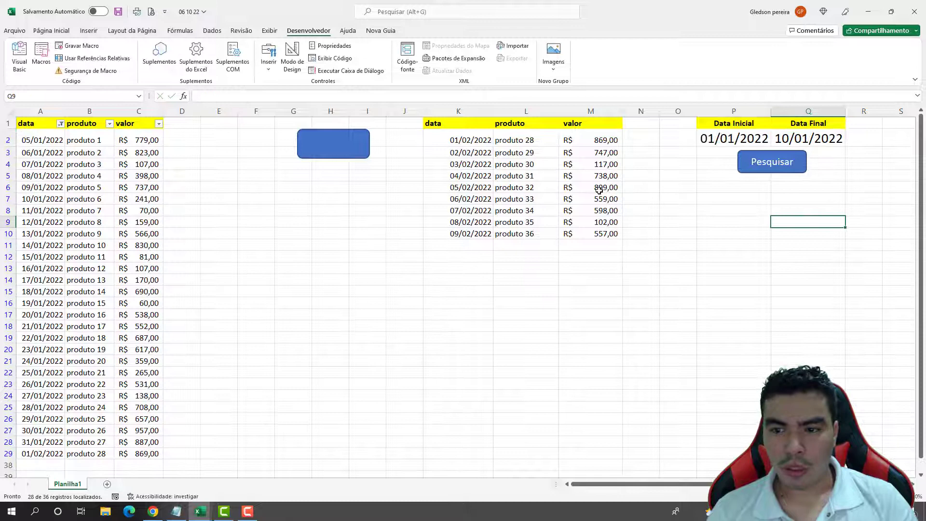
left_click(355, 151)
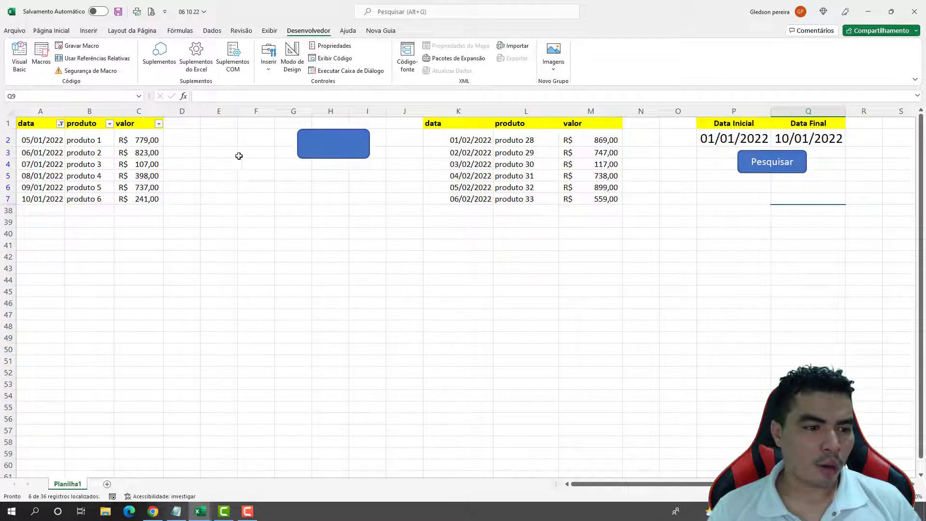
Clear the filter and autofill records A35:C37 down to row 76.
left_click(60, 124)
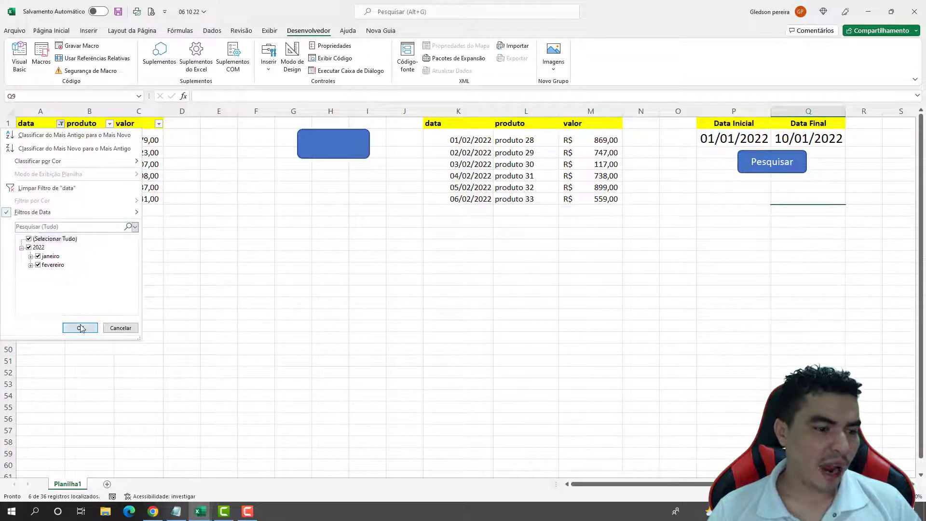
left_click(80, 328)
scroll(69, 289, "down", 3)
scroll(69, 289, "down", 3)
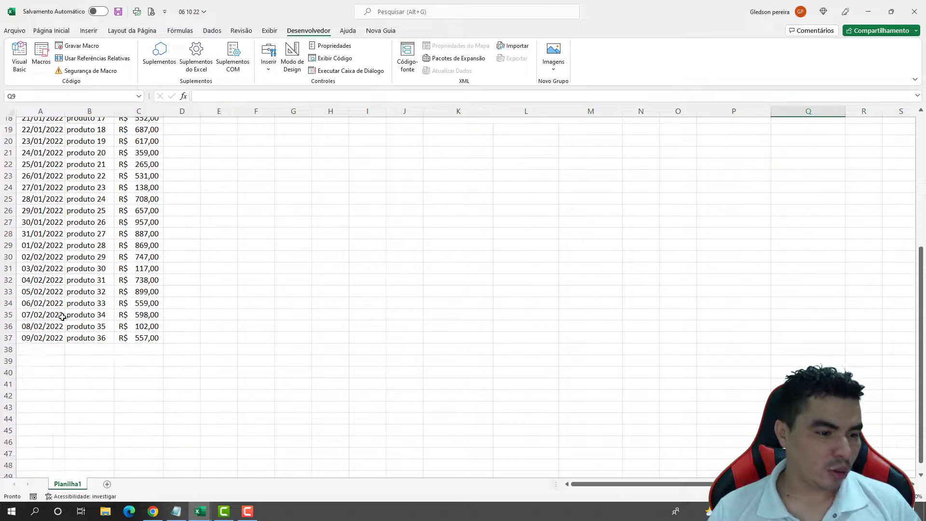
mouse_move(48, 313)
left_mouse_down()
mouse_move(141, 332)
mouse_move(177, 500)
mouse_move(176, 465)
left_mouse_up()
scroll(120, 368, "down", 4)
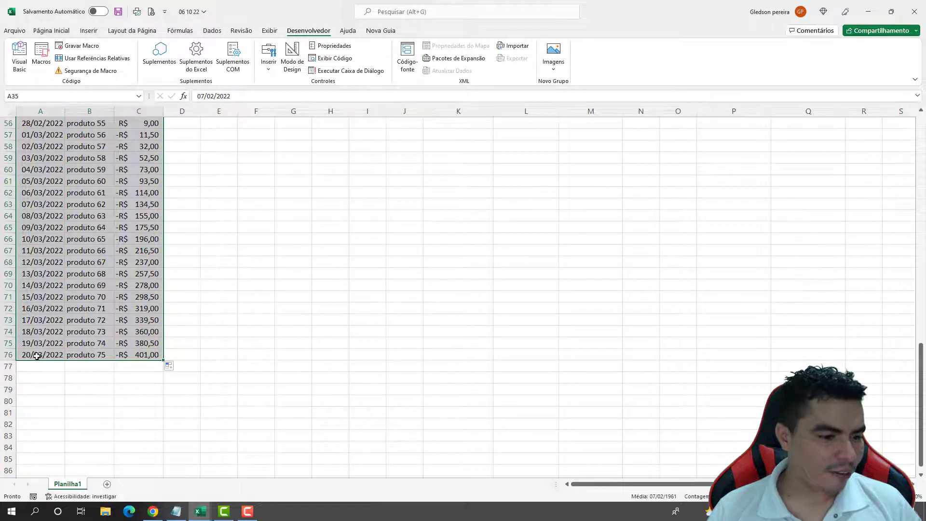
scroll(261, 304, "up", 6)
scroll(347, 284, "up", 6)
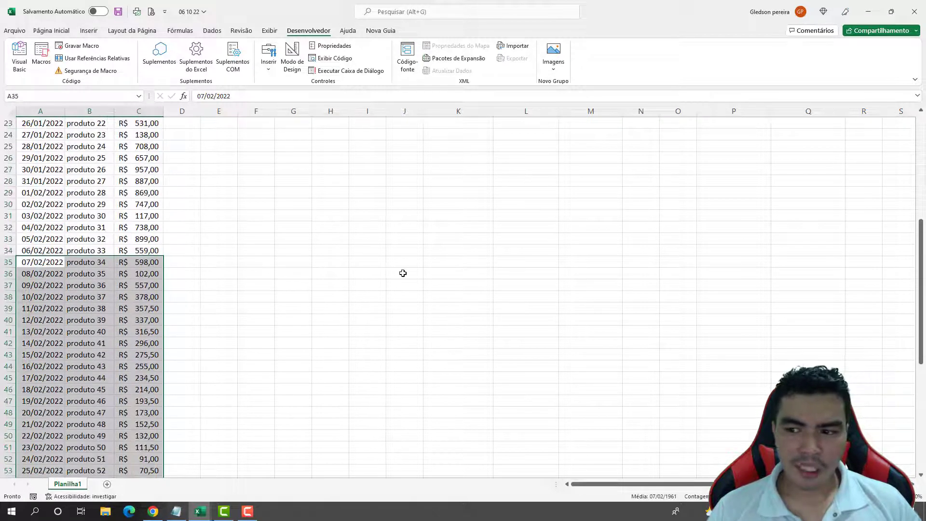
scroll(434, 270, "up", 7)
Set P2 to 01/02/2022 and Q2 to 10/03/2022, then run Pesquisar to show produto 28–65.
left_click(752, 268)
left_click(731, 140)
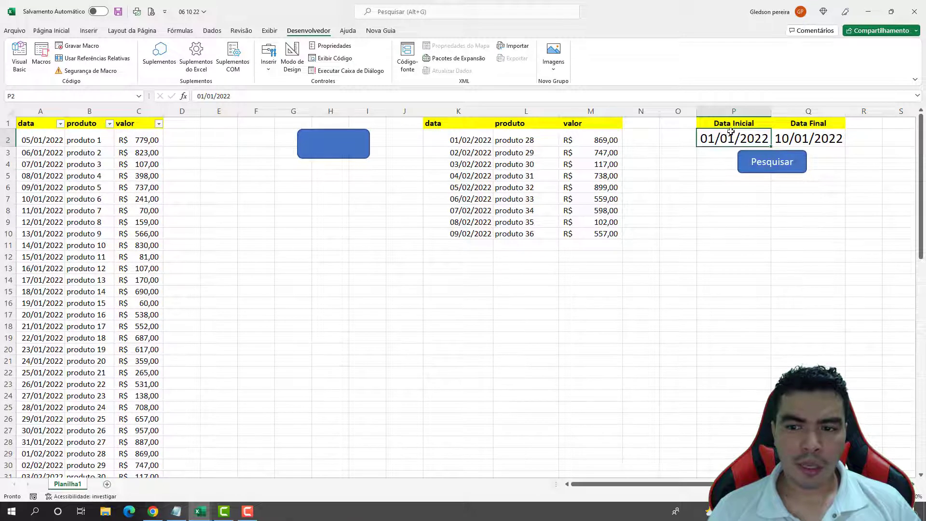
double_click(731, 138)
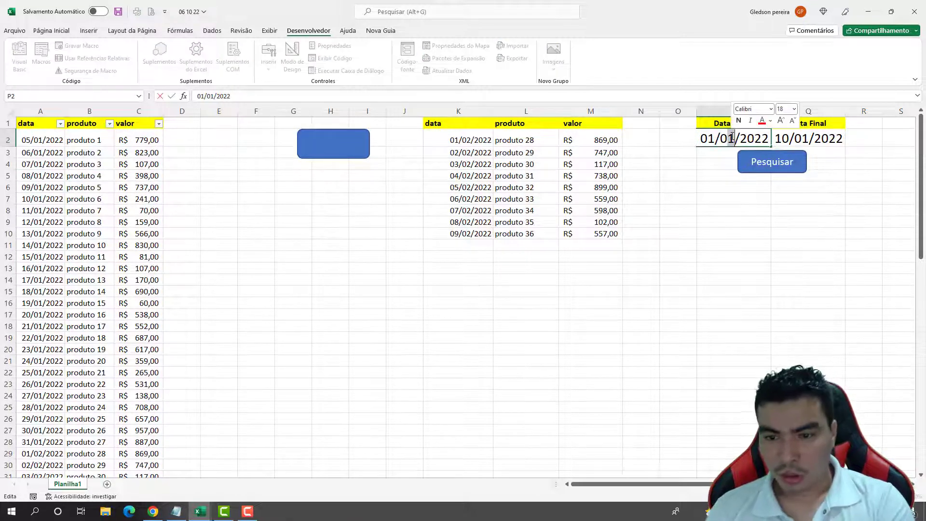
type("2")
left_click(800, 139)
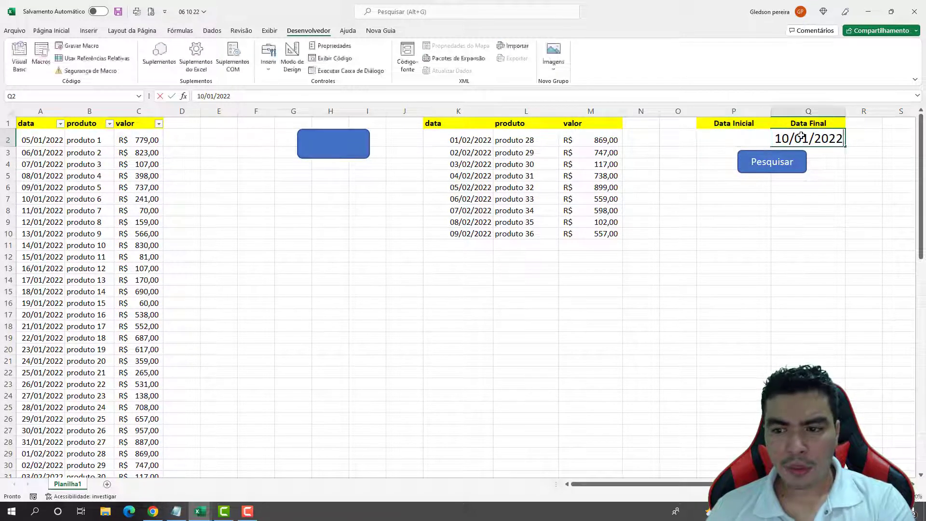
double_click(805, 138)
left_click_drag(802, 139, 808, 138)
type("3")
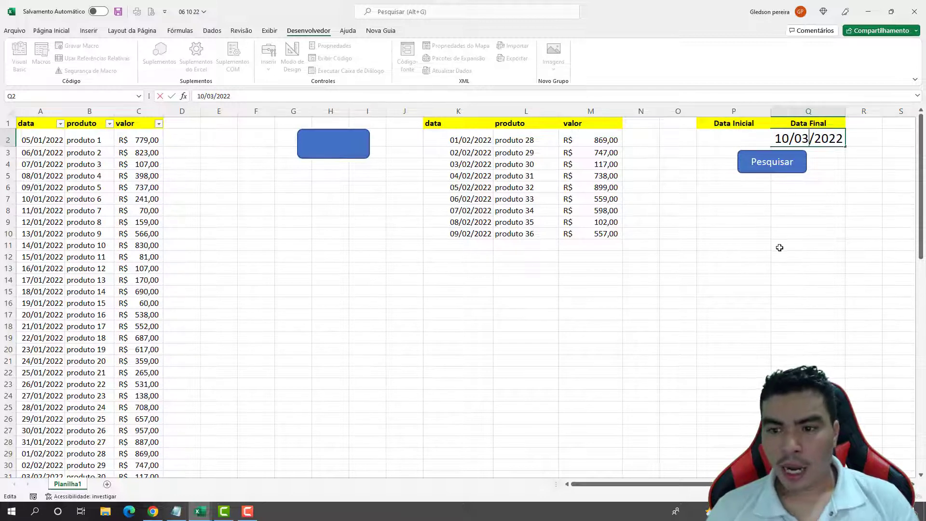
left_click(779, 247)
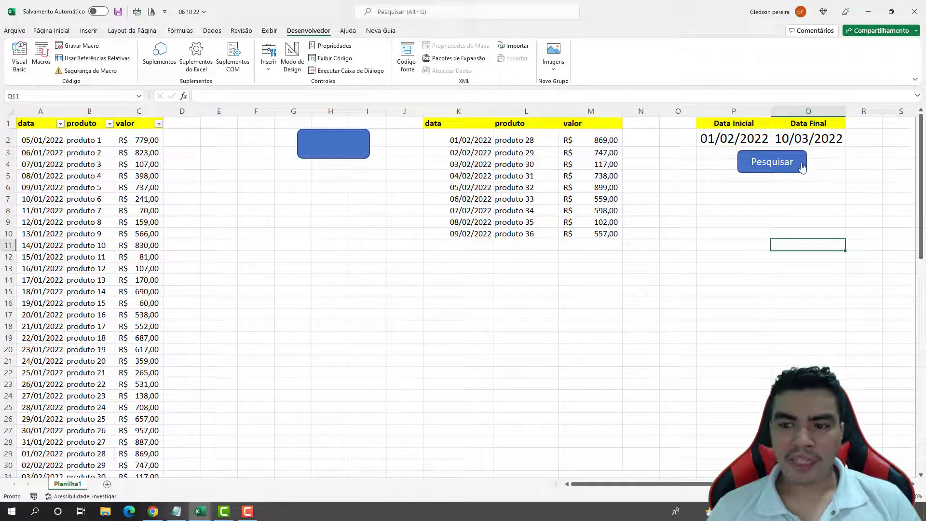
left_click(349, 155)
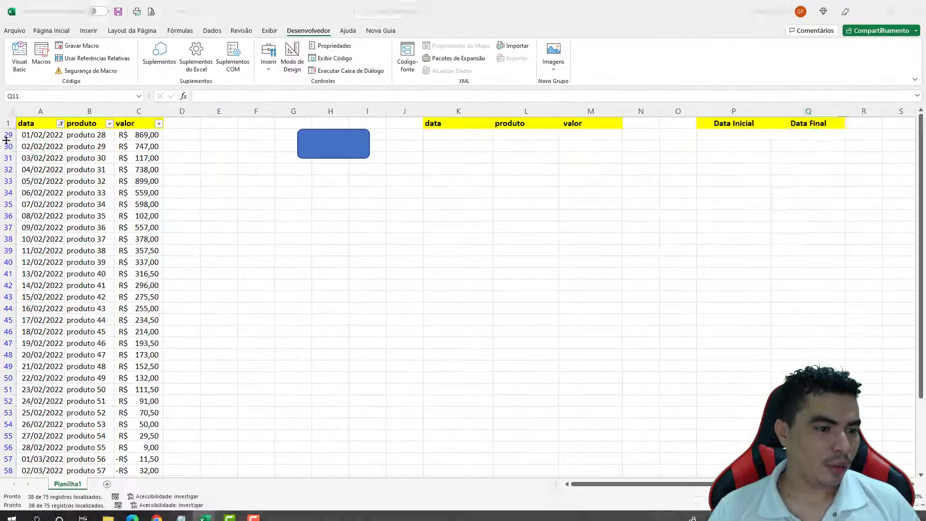
scroll(84, 331, "down", 3)
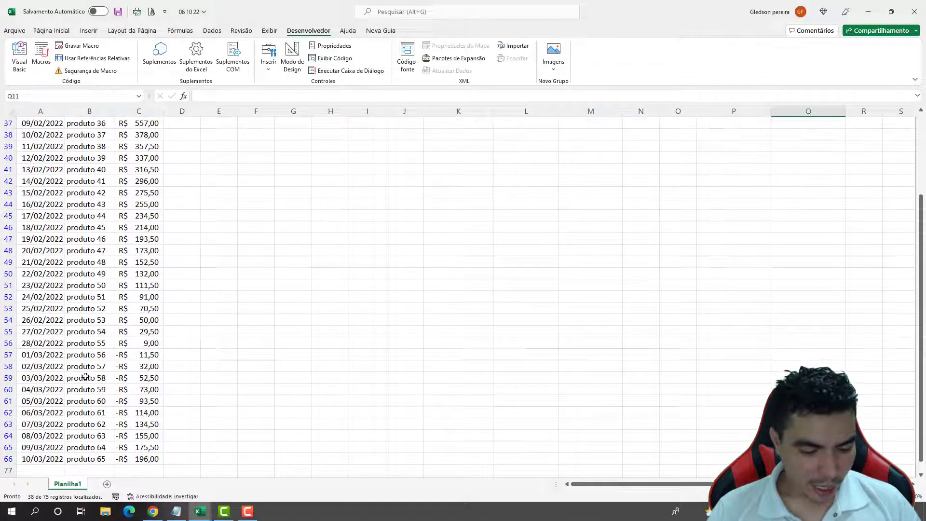